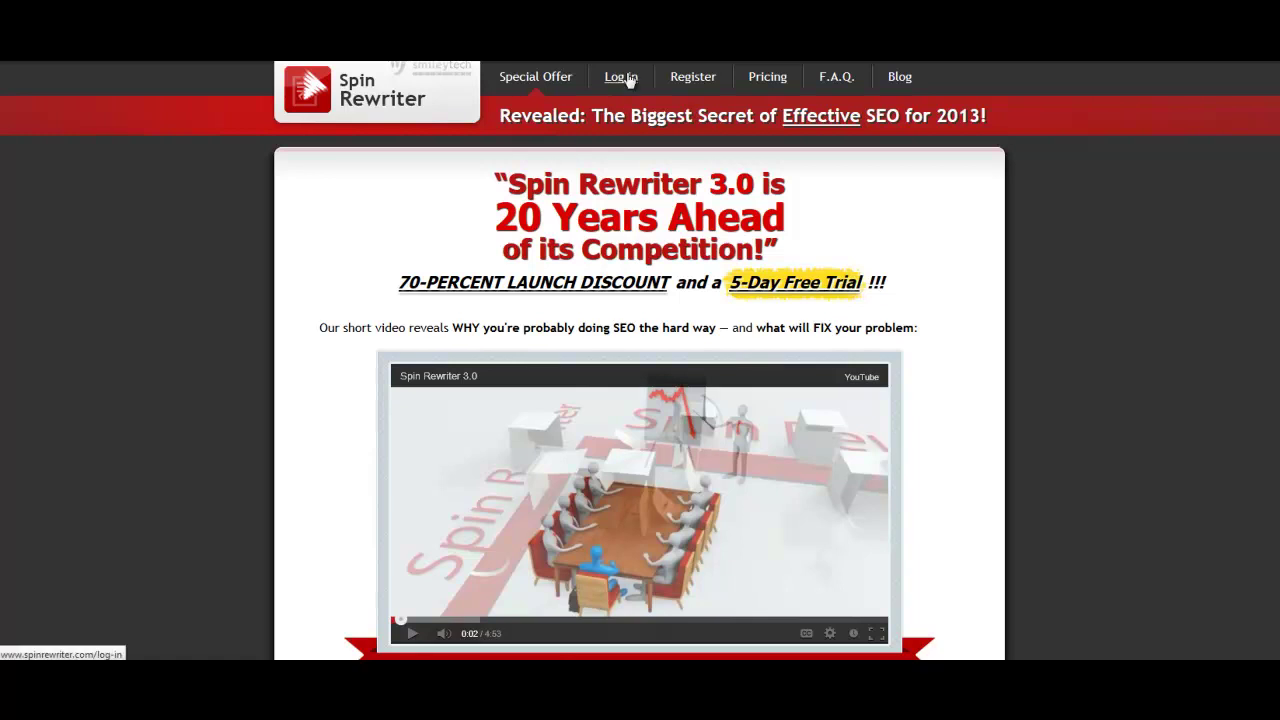
Log in to the account and open the article rewriter, ignoring the unfinished carpet cleaning draft.
mouse_move(620, 77)
click(486, 268)
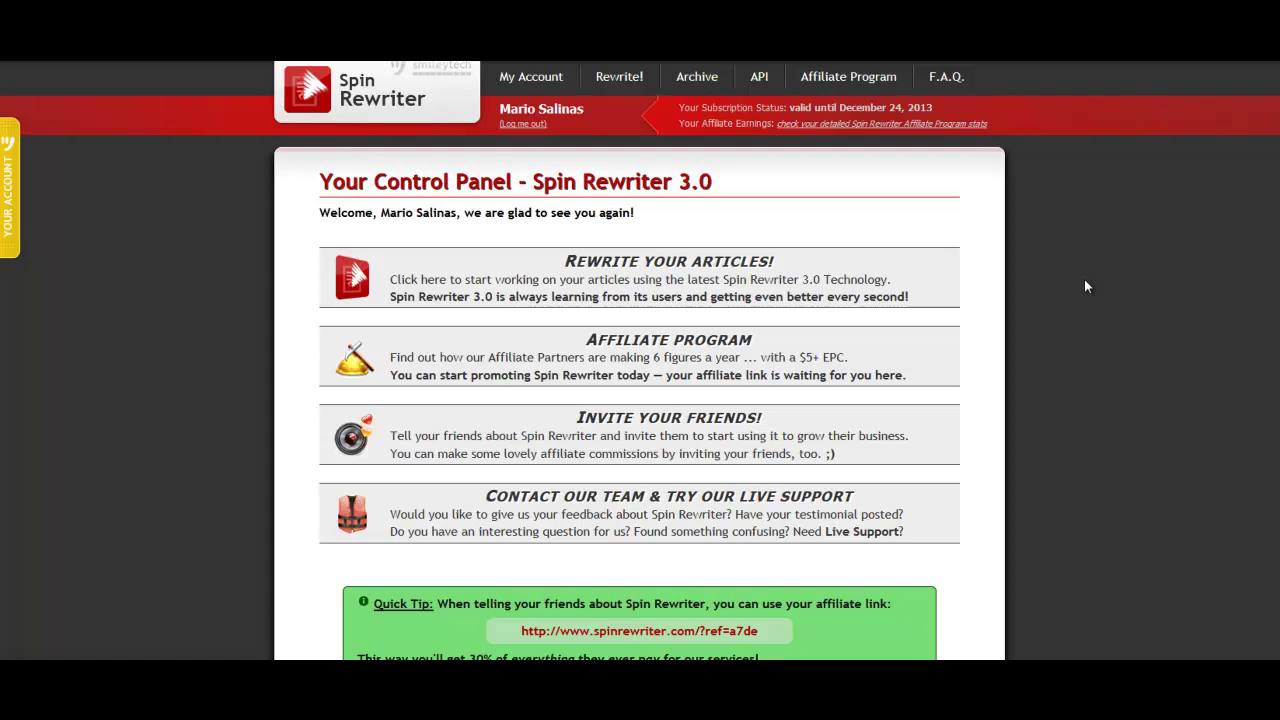
click(615, 82)
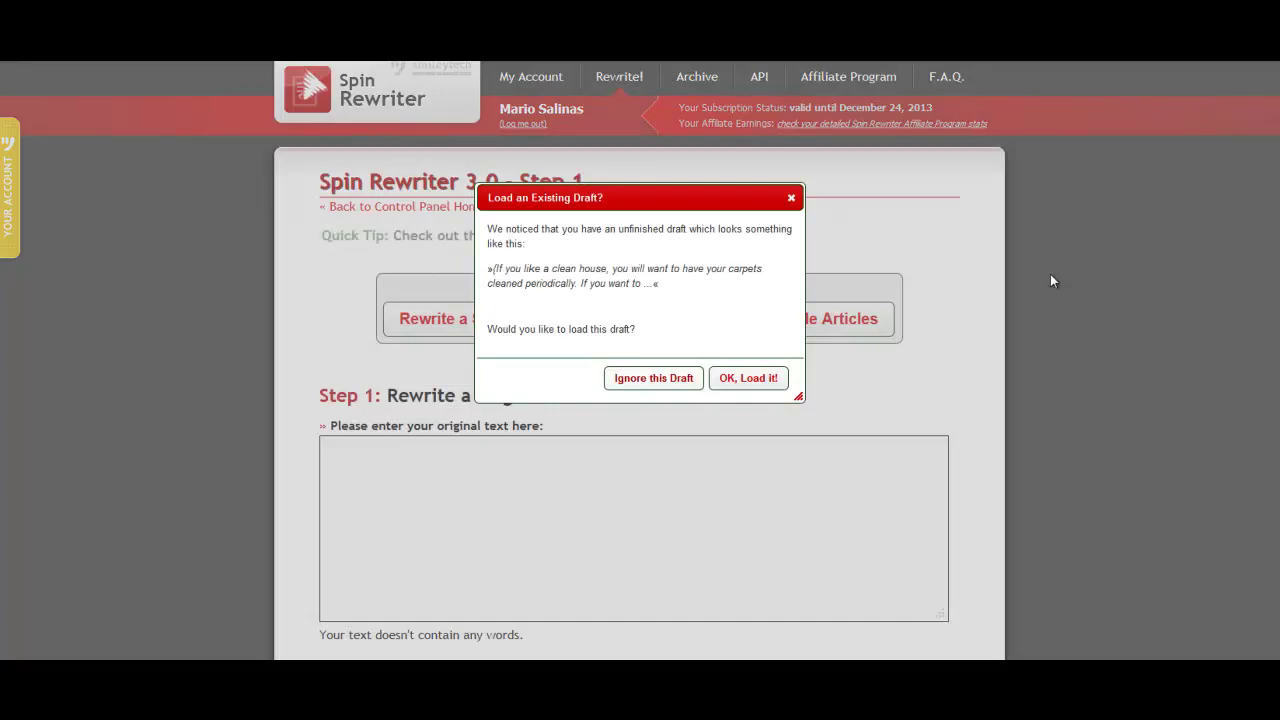
click(673, 380)
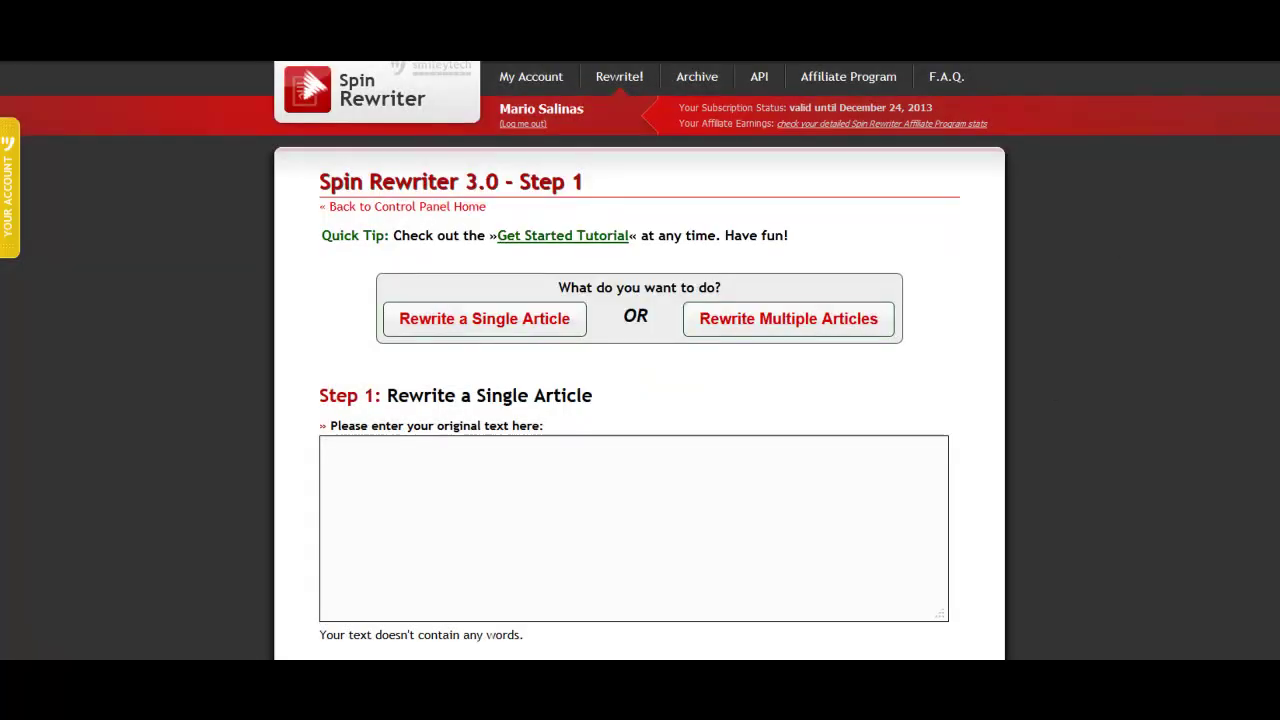
Copy the whole home business article from the Notepad window and paste it as the original text for a single article rewrite.
key(alt+Tab)
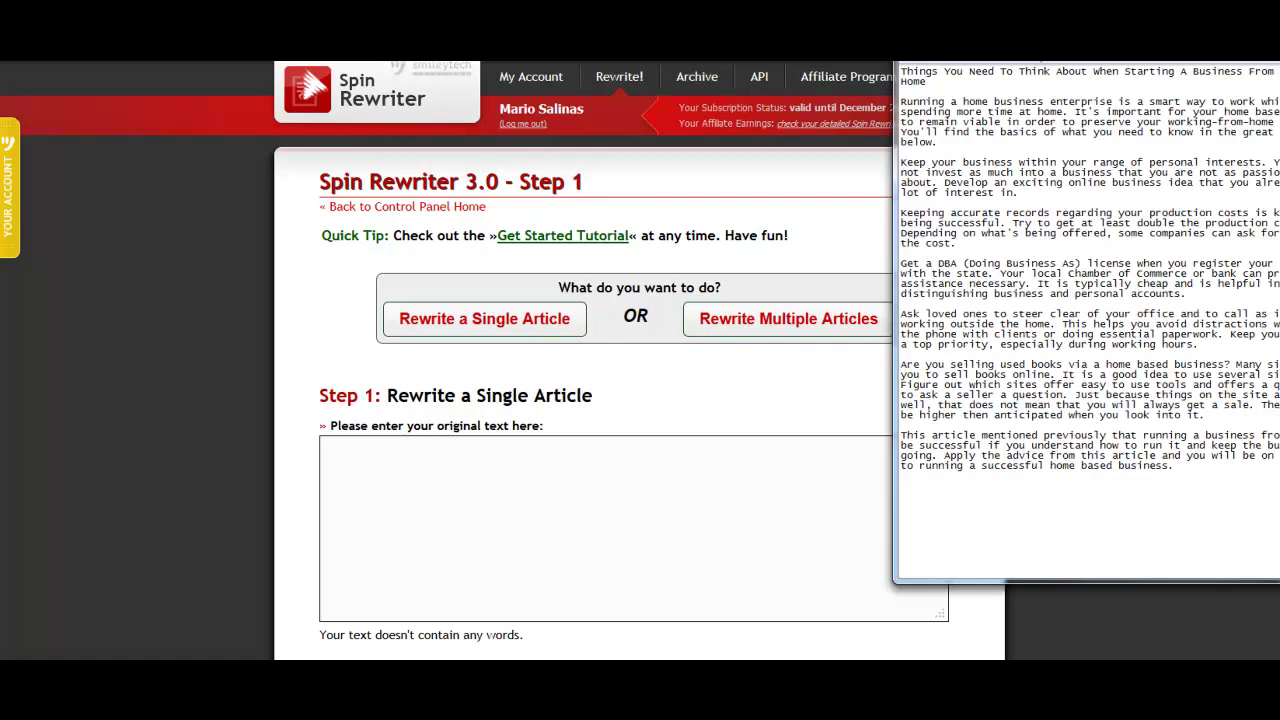
drag(908, 516, 614, 122)
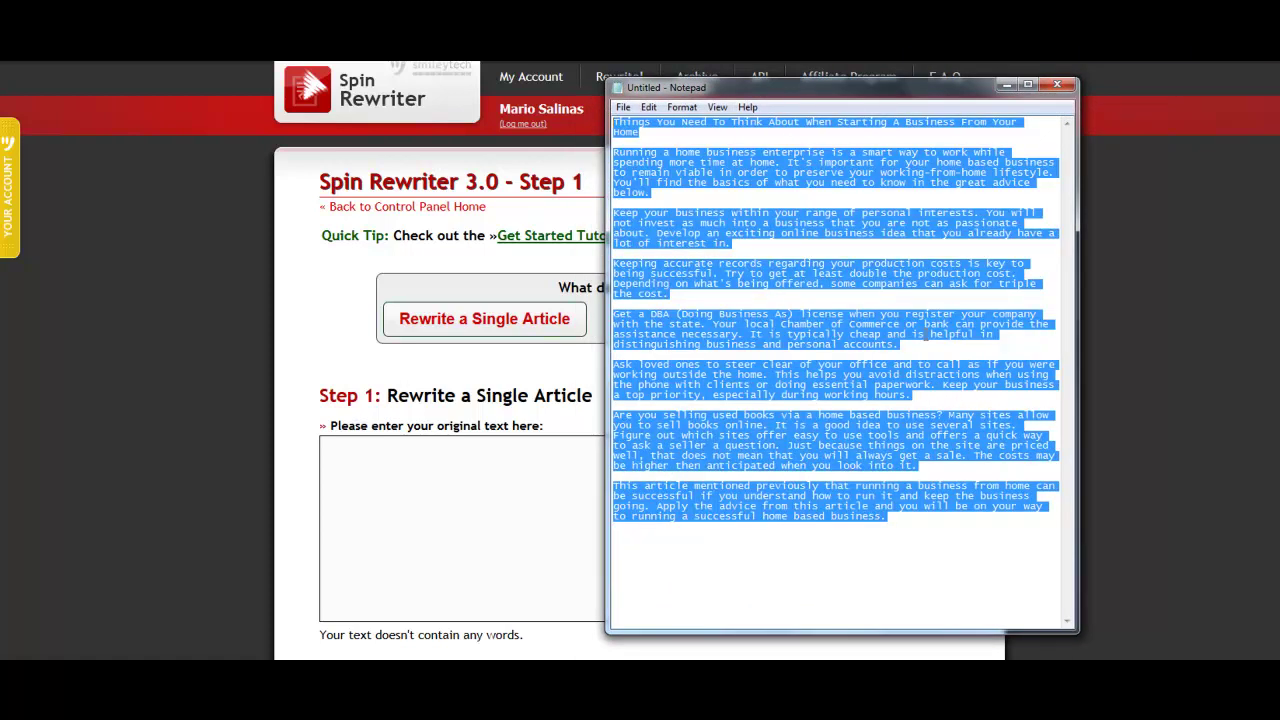
click(1006, 87)
click(390, 470)
text(Things You Need To Think About when Starting A Business From Your Home  Running a home business enterprise is a smart way to work while spending more time at home. It's important for your home based business to remain viable in order to preserve your working-from-home lifestyle. You'll find the basics of what you need to know in the great advice below.  Keep your business within your range of personal interests. You will not invest as much into a business that you are not as passionate about. Develop an exciting online business idea that you already have a lot of interest in.  Keeping accurate records regarding your production costs is key to being successful. Try to get at least double the production cost. Depending on what's being offered, some companies can ask for triple the cost.  Get a DBA (Doing Business As) license when you register your company with the state. Your local Chamber of Commerce or bank can provide the assistance necessary. It is typically cheap and is helpful in distinguishing business and personal accounts.  Ask loved ones to steer clear of your office and to call as if you were working outside the home. This helps you avoid distractions when using the phone with clients or doing essential paperwork. Keep your business a top priority, especially during working hours.  Are you selling used books via a home based business? Many sites allow you to sell books online. It is a good idea to use several sites. Figure out which sites offer easy to use tools and offers a quick way to ask a seller a question. Just because things on the site are priced well, that does not mean that you will always get a sale. The costs may be higher then anticipated when you look into it.  This article mentioned previously that running a business from home can be successful if you understand how to run it and keep the business going. Apply the advice from this article and you will be on your way to running a successful home based business.)
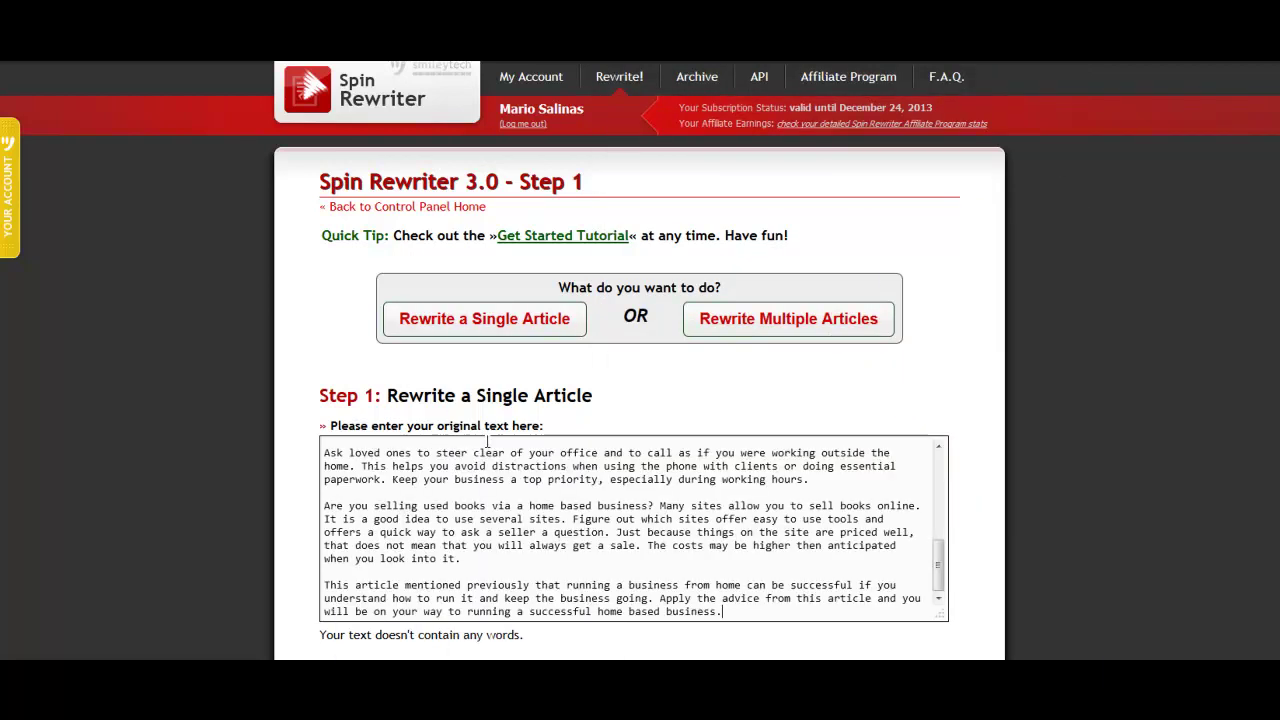
scroll(630, 546, up, 10)
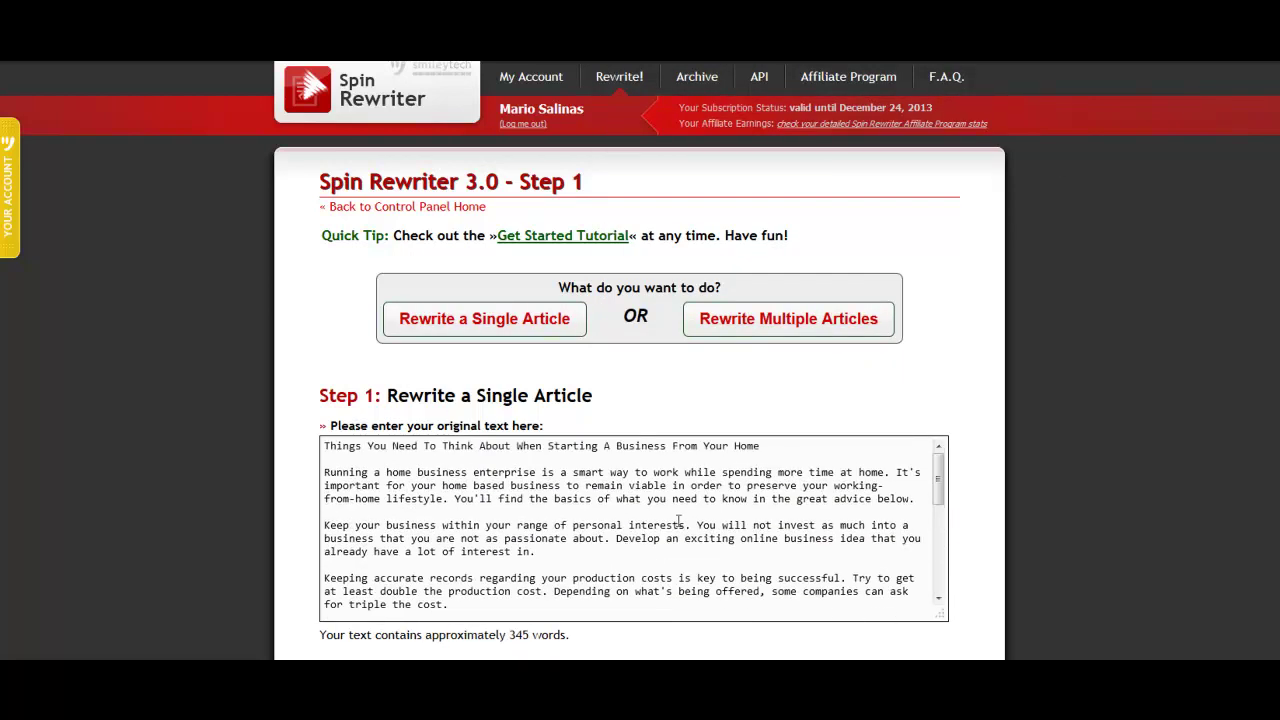
Turn on spinning at paragraph and sentence level, with only automatic rewriting of complete sentences selected.
scroll(1048, 424, down, 3)
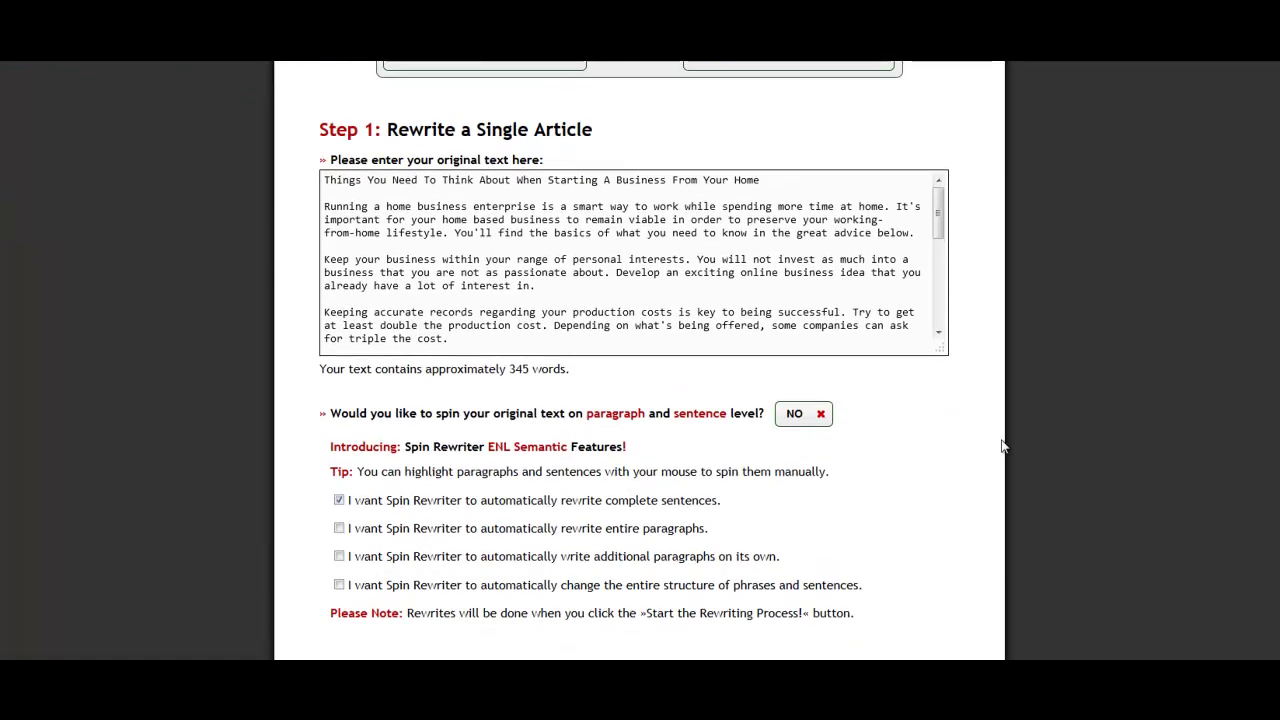
scroll(1003, 446, down, 2)
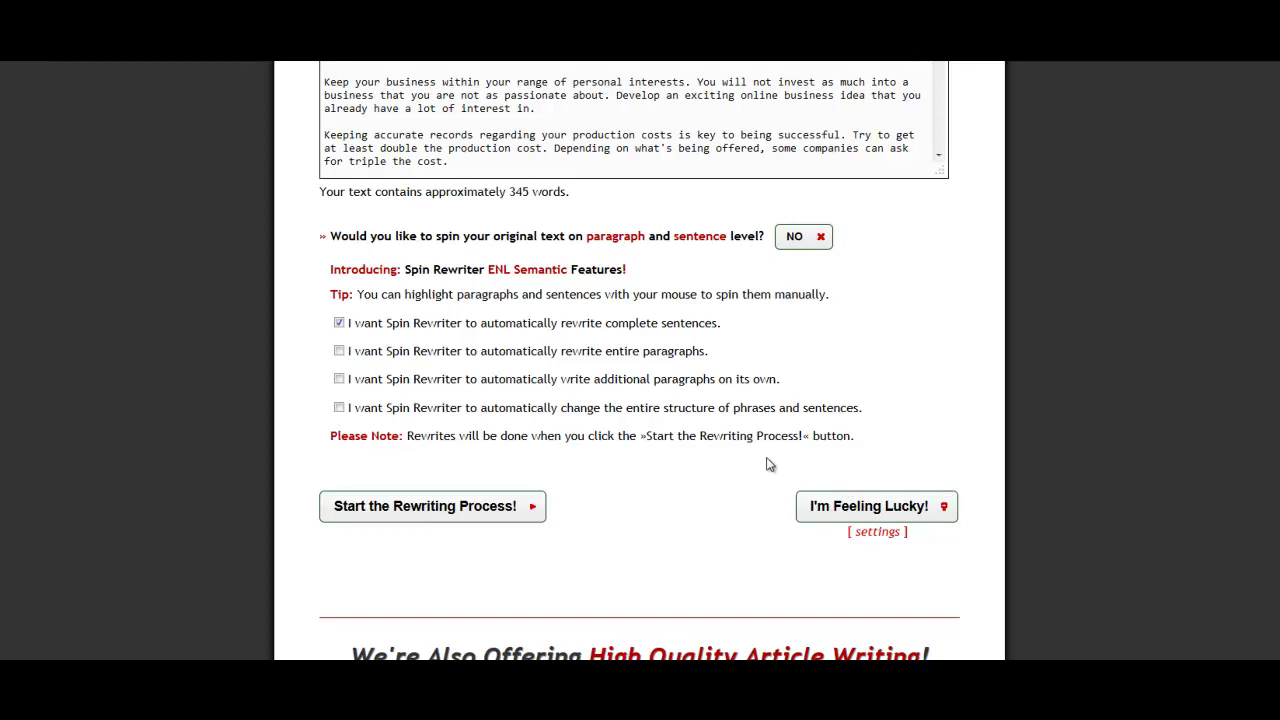
scroll(770, 464, up, 3)
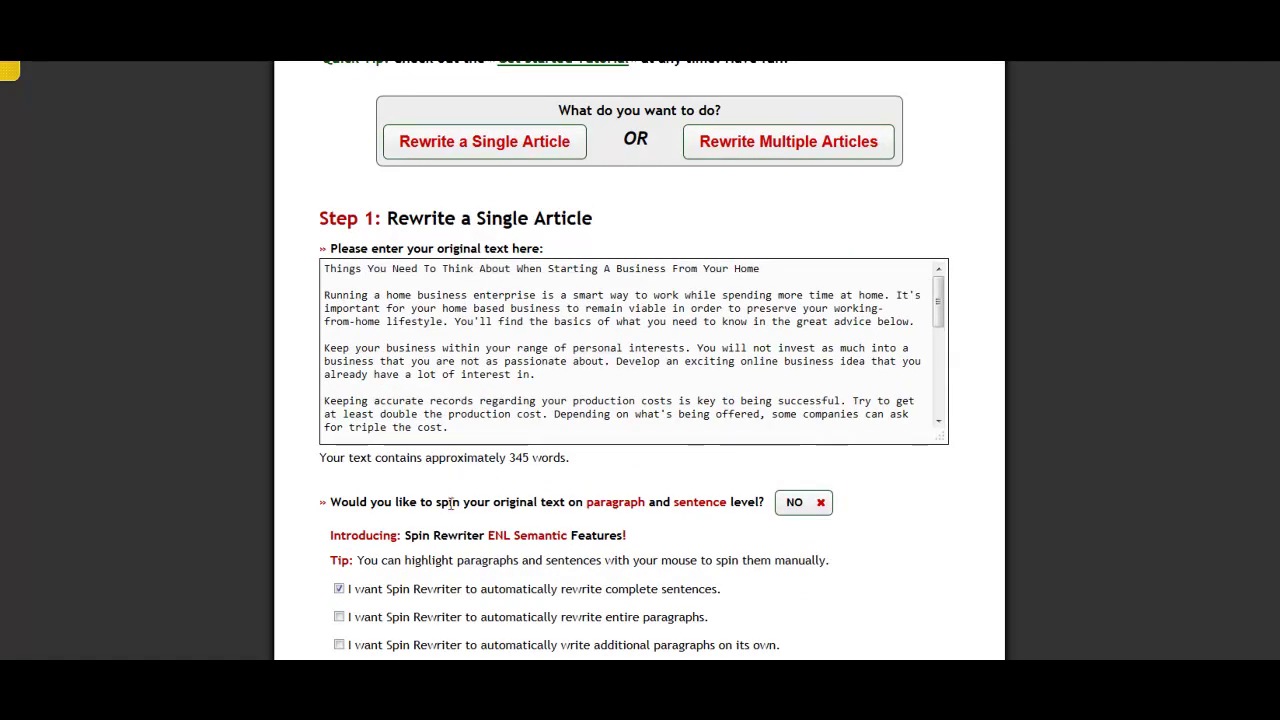
scroll(355, 465, down, 2)
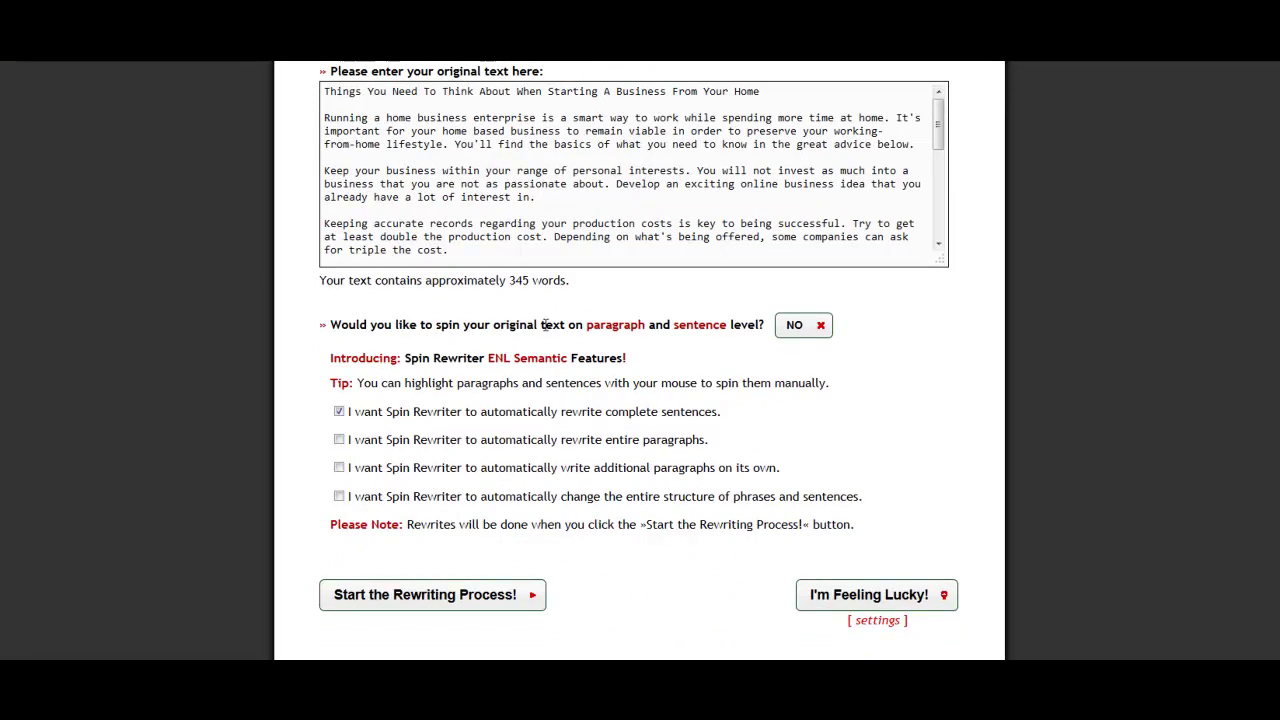
click(793, 333)
click(339, 411)
scroll(606, 410, down, 3)
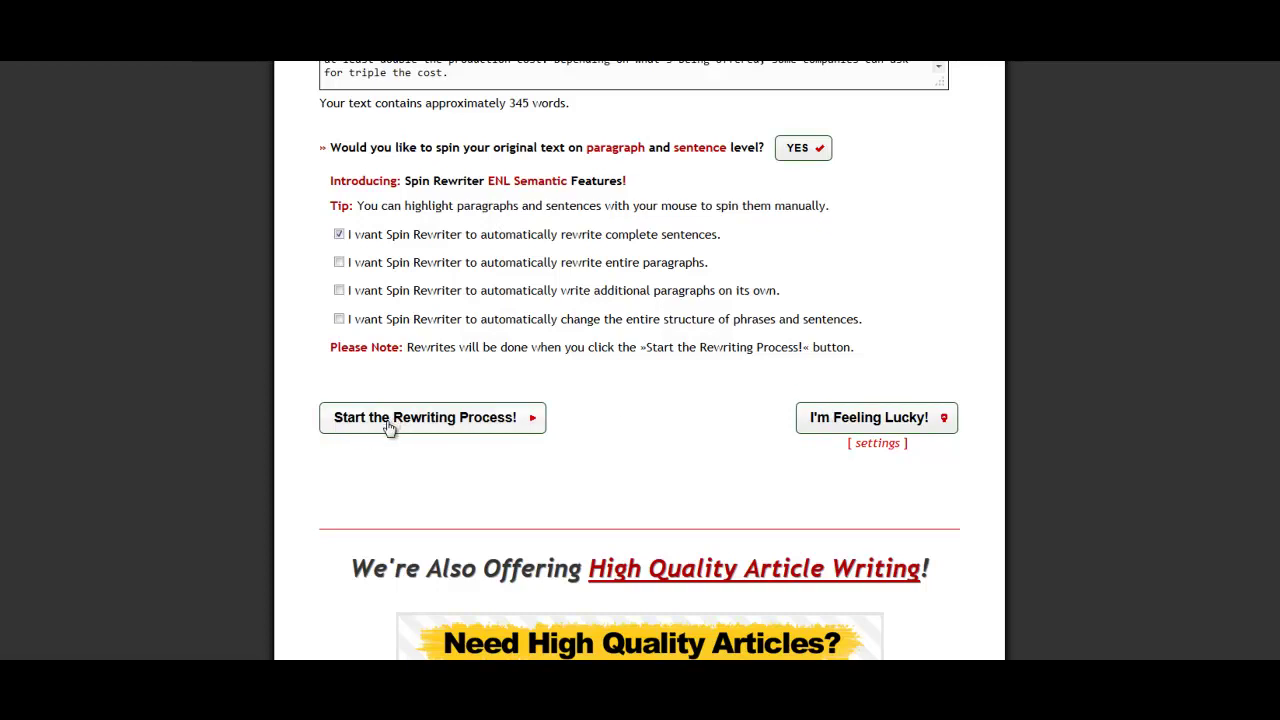
Show the "I'm Feeling Lucky" settings and clear all the old carpet cleaning phrases from the protected keywords.
scroll(593, 487, up, 3)
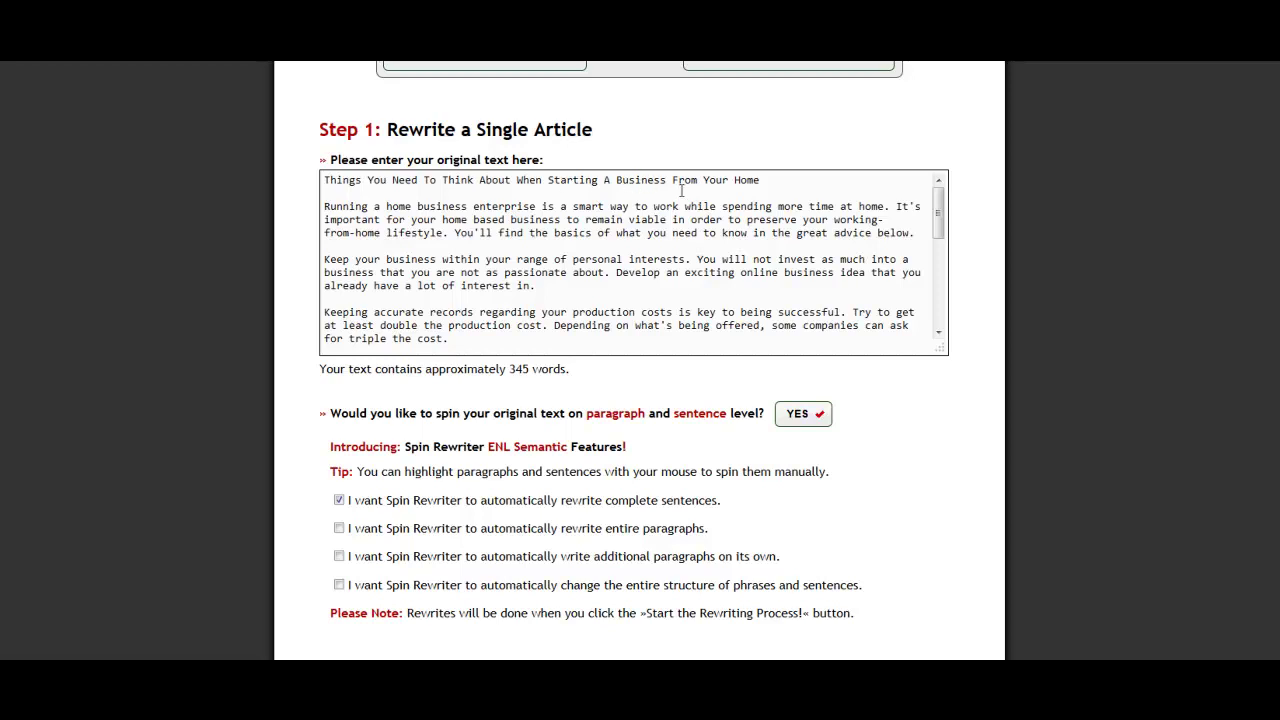
scroll(709, 449, down, 3)
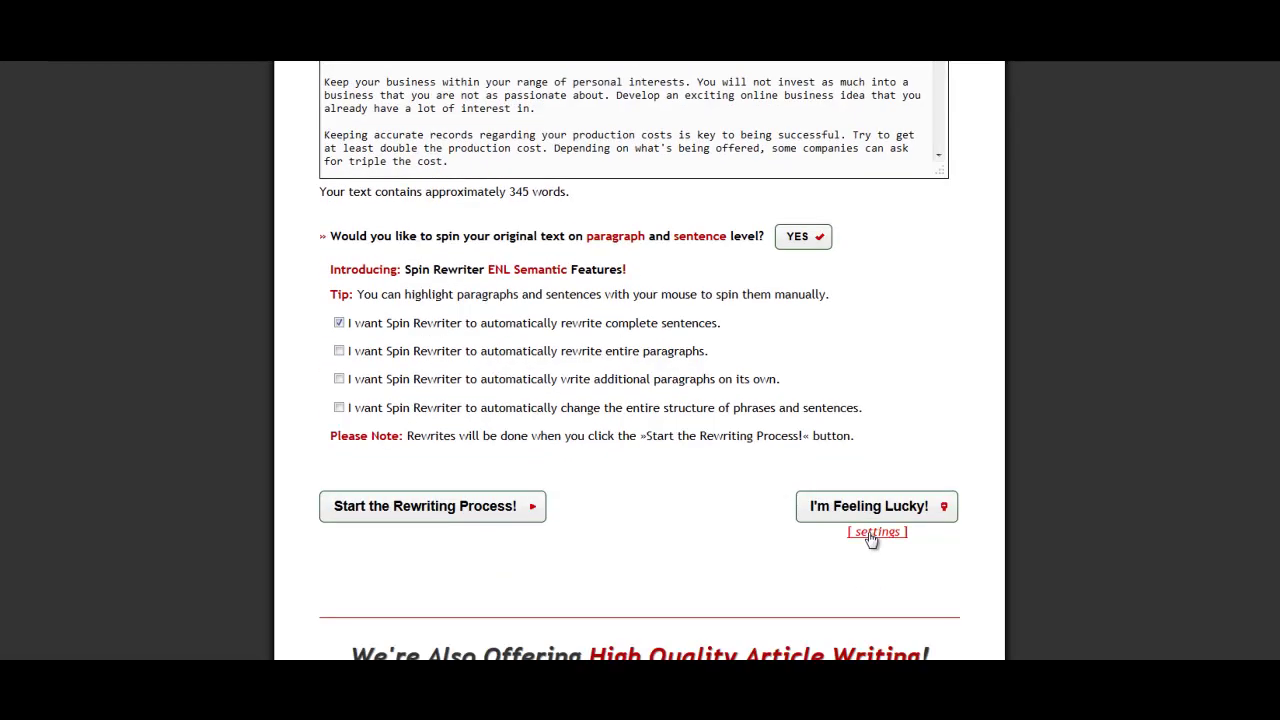
click(876, 531)
scroll(620, 508, down, 4)
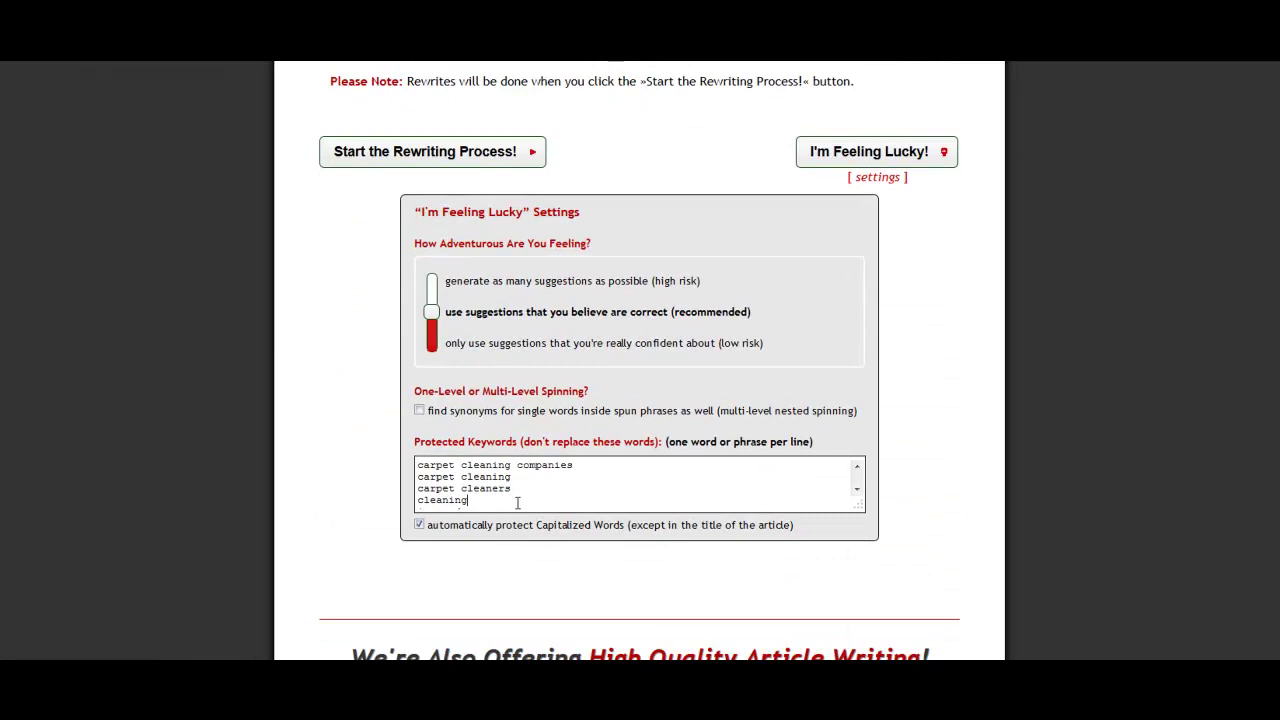
drag(528, 500, 387, 449)
key(BackSpace)
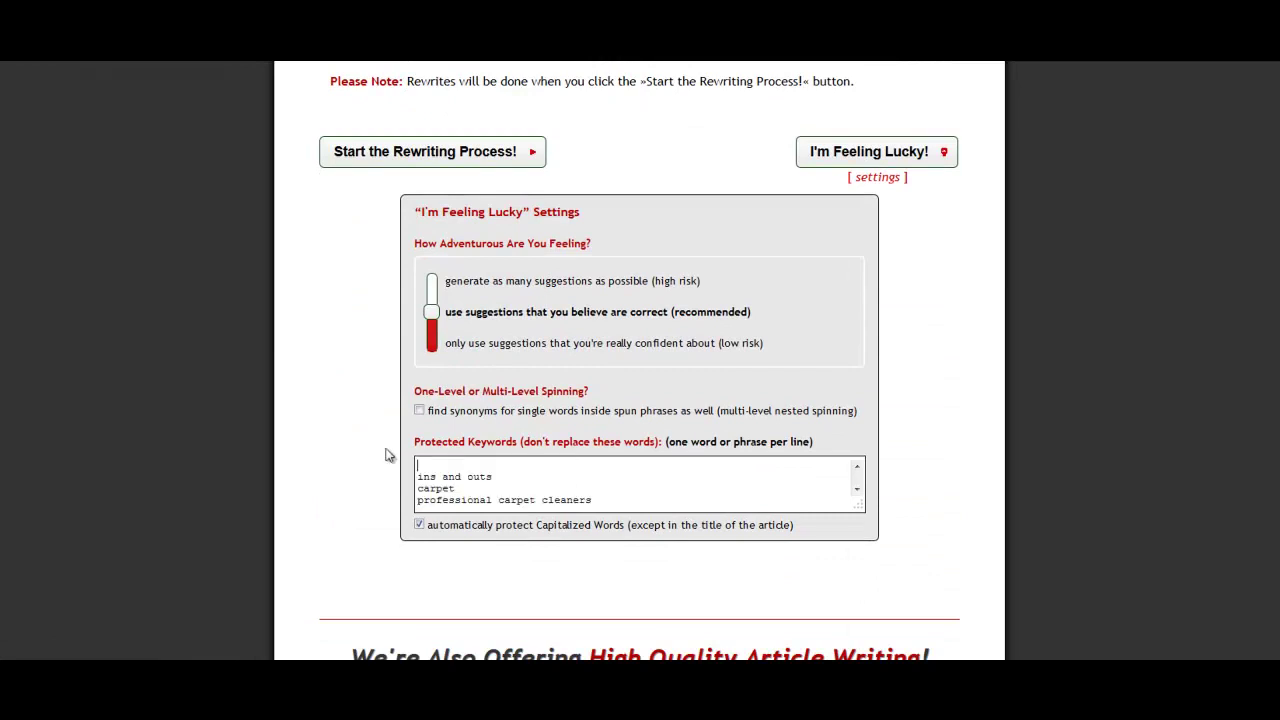
key(Delete)
key(Delete)
key(Delete)
key(Delete)
key(Delete)
key(Delete)
key(Delete)
key(Delete)
key(Delete)
key(Delete)
key(Delete)
key(Delete)
key(Delete)
key(Delete)
key(Delete)
key(Delete)
key(Delete)
key(Delete)
key(Delete)
key(Delete)
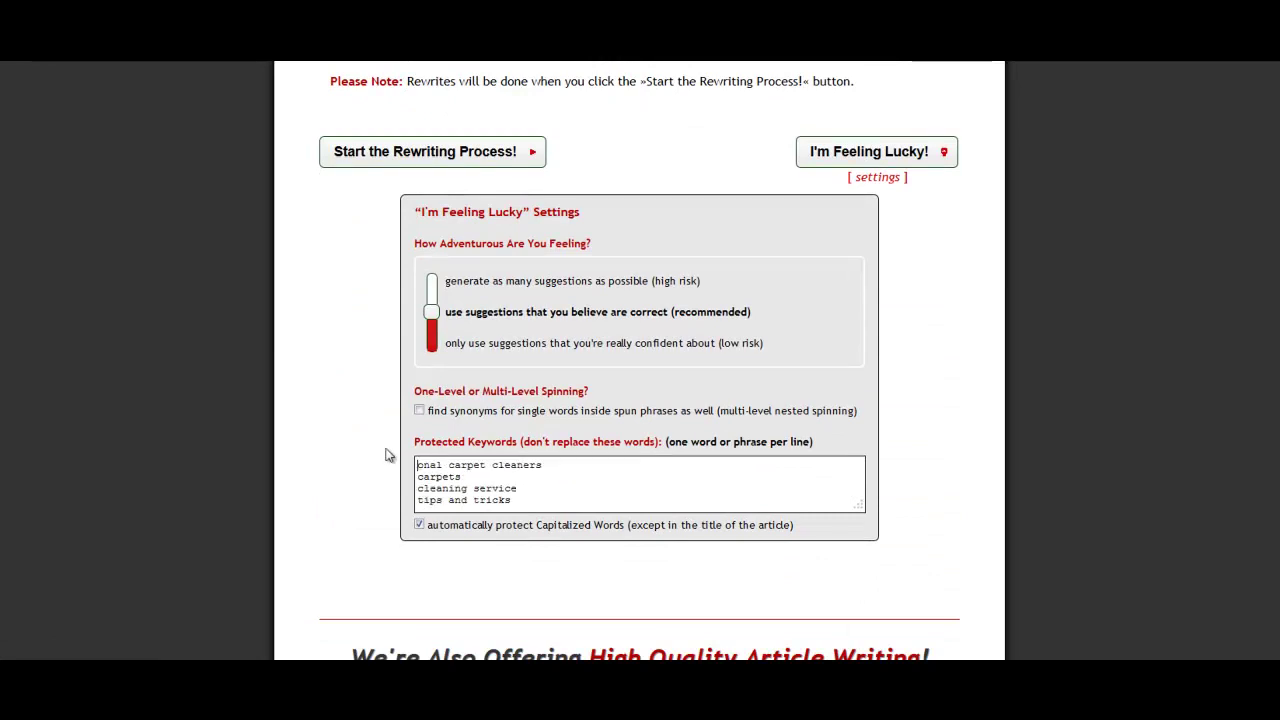
drag(536, 501, 401, 452)
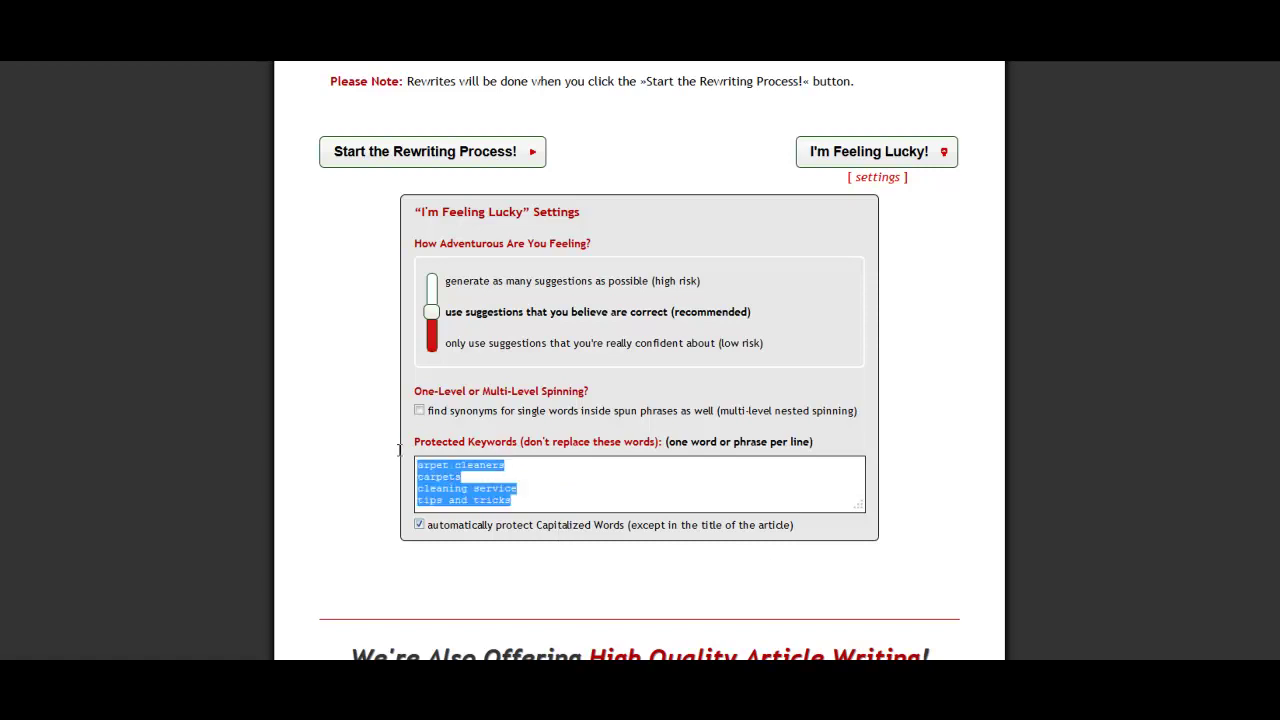
key(BackSpace)
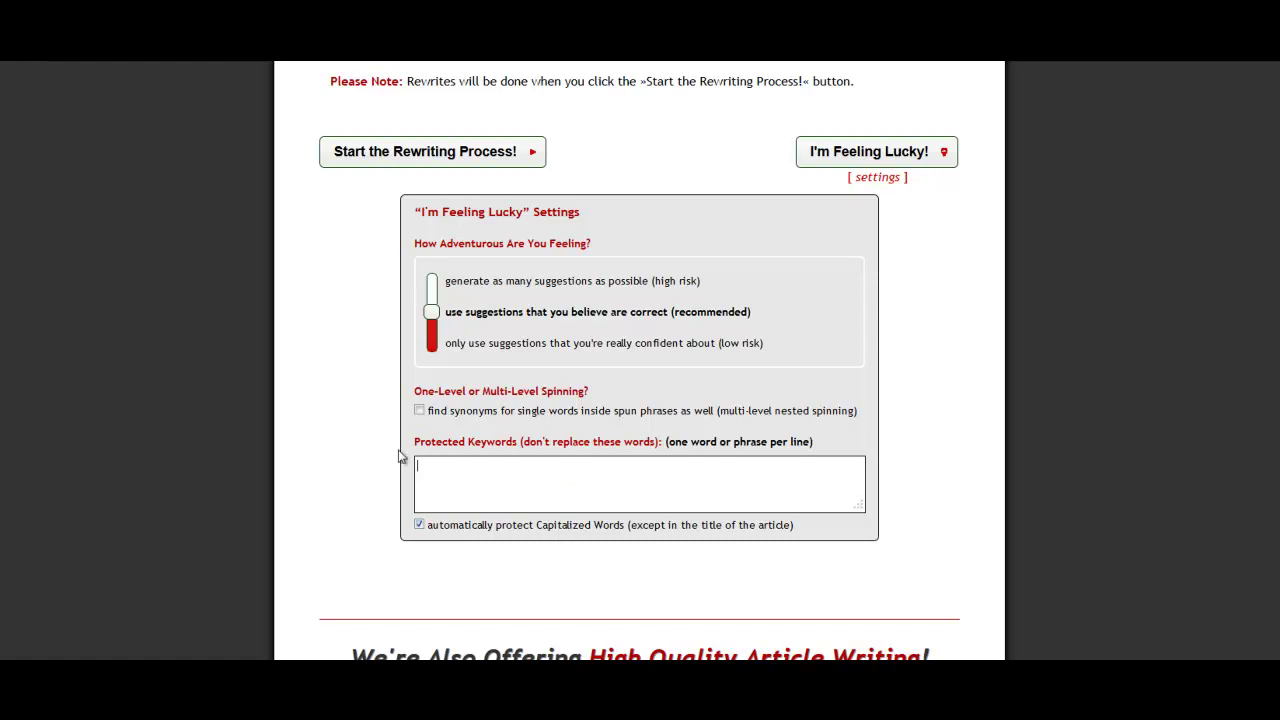
Enter "business", "home business" and "enterprise" as protected keywords, one per line.
text(business)
key(Return)
text(home business)
scroll(343, 412, up, 8)
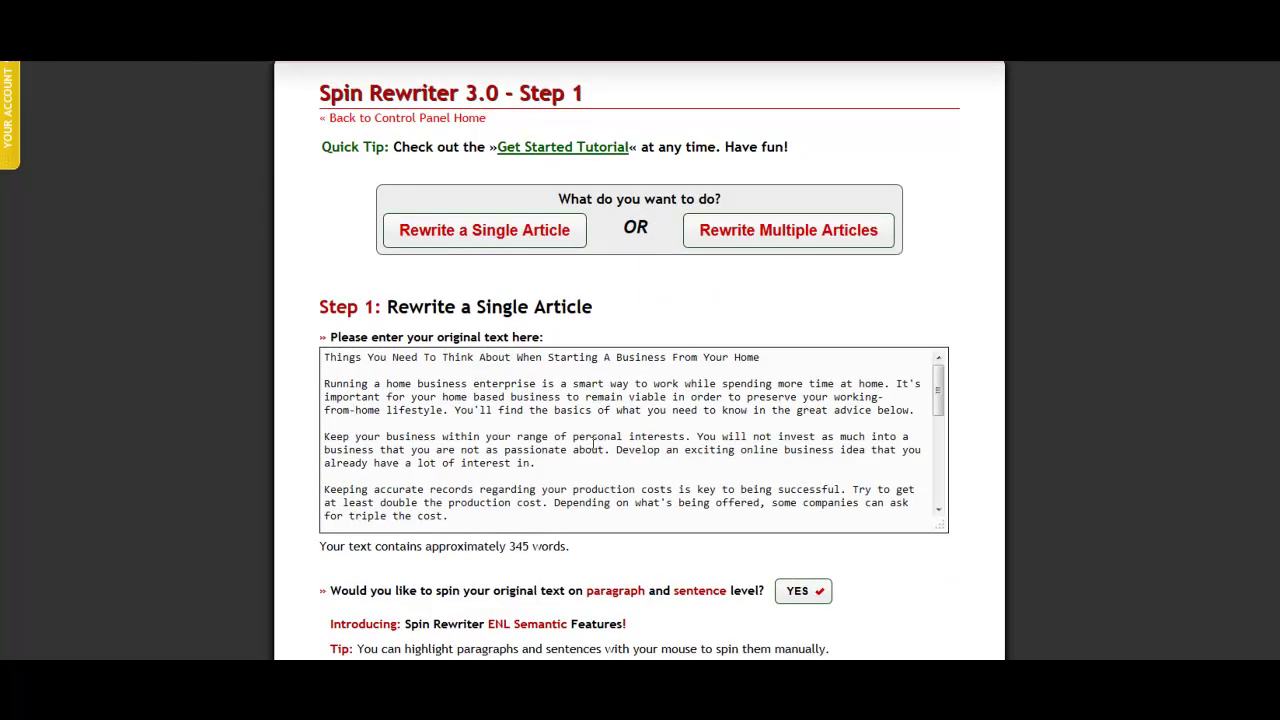
scroll(637, 409, down, 5)
scroll(550, 583, down, 3)
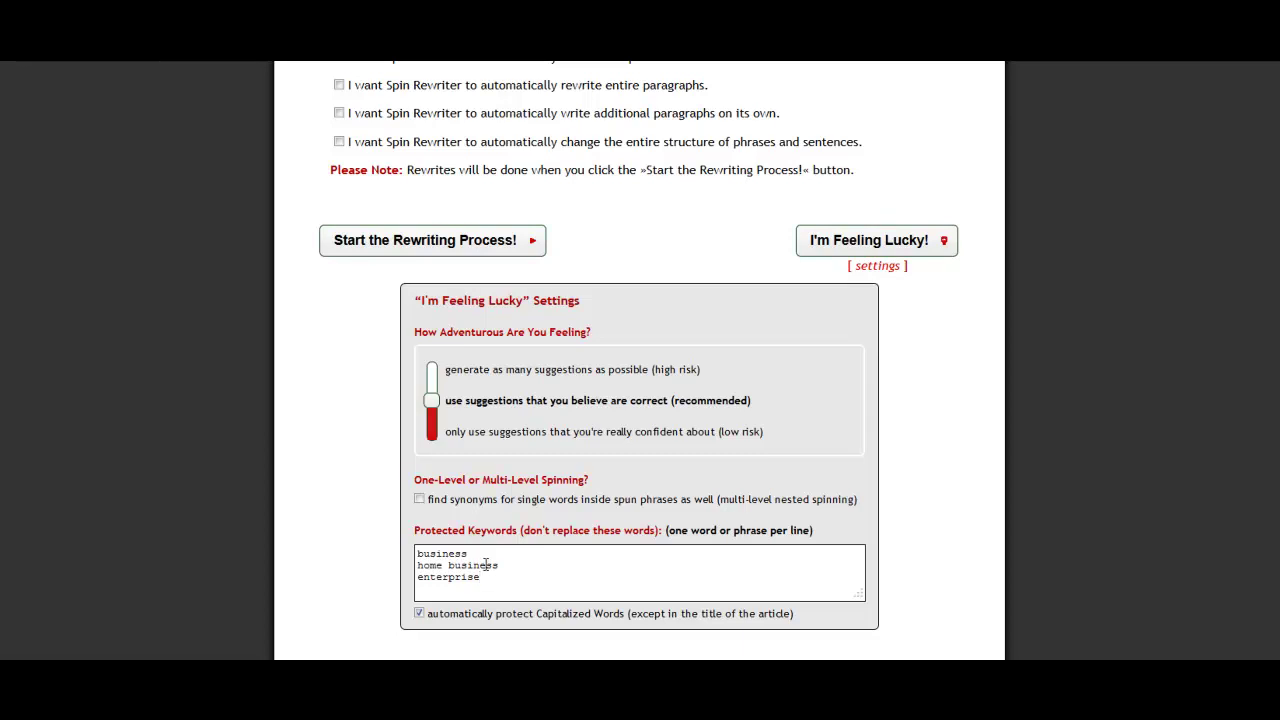
Start the rewriting process for the article with the chosen spinning options.
scroll(564, 322, up, 4)
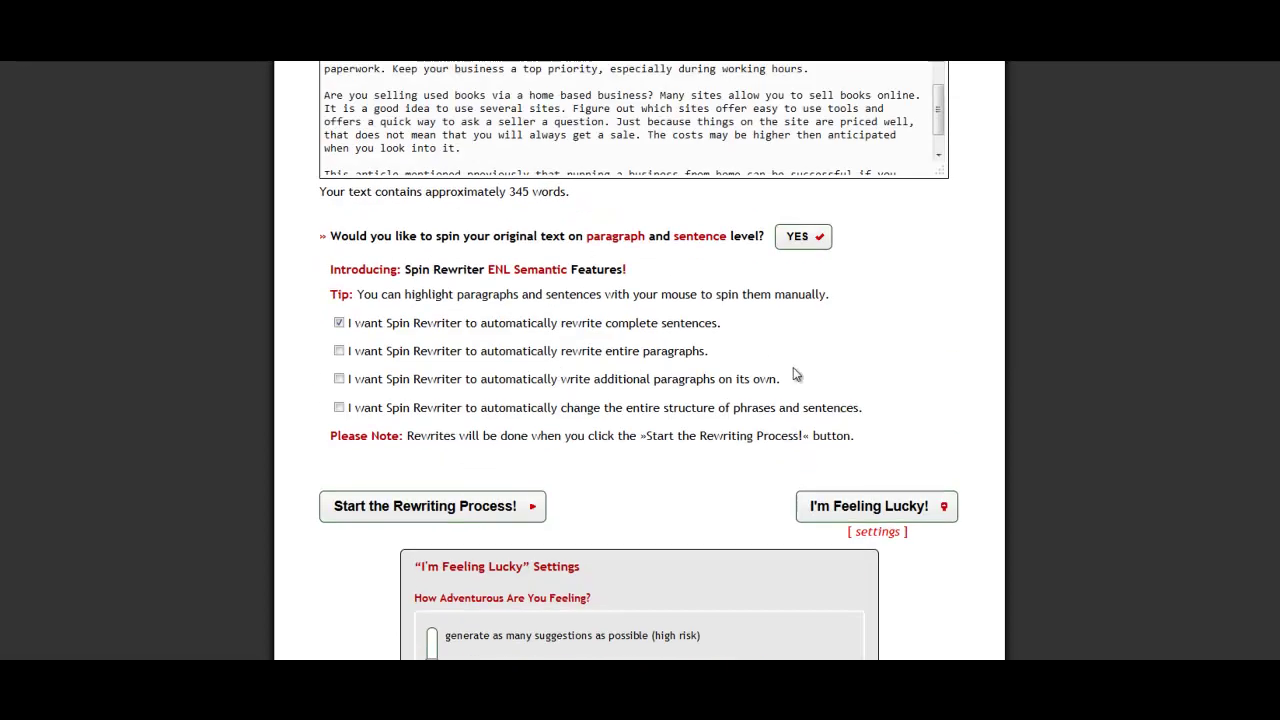
scroll(588, 336, up, 1)
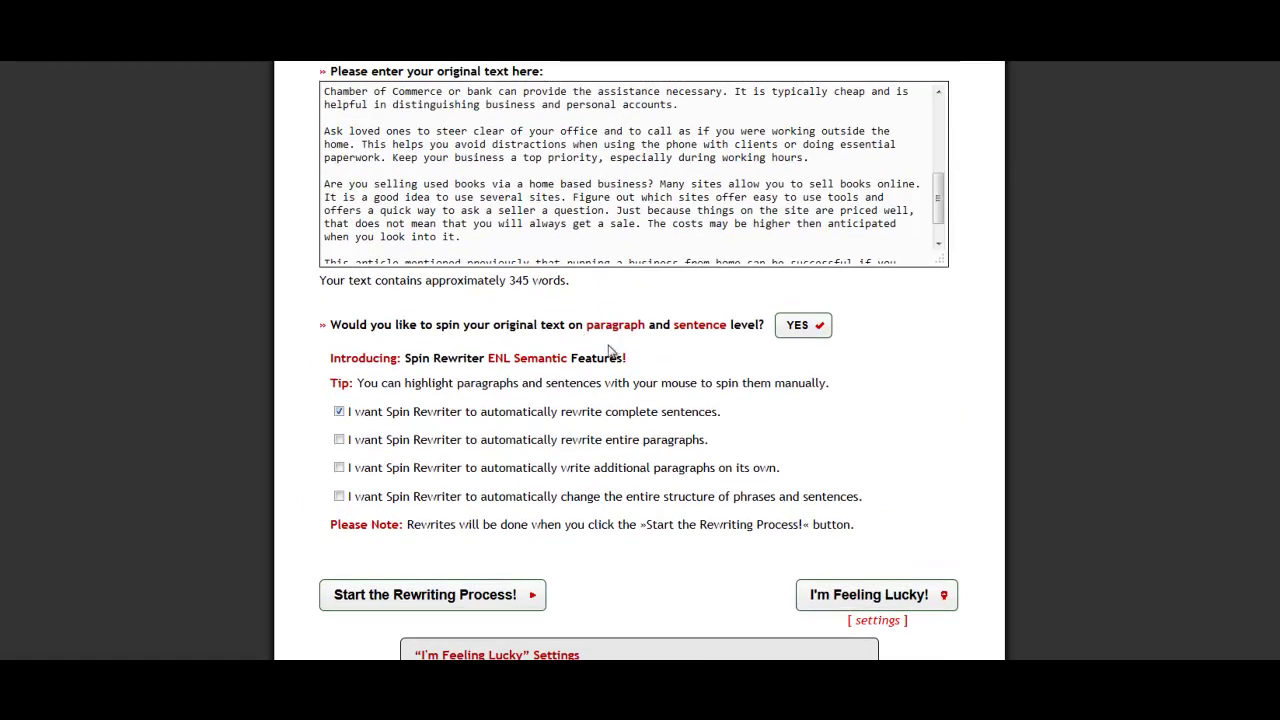
click(448, 598)
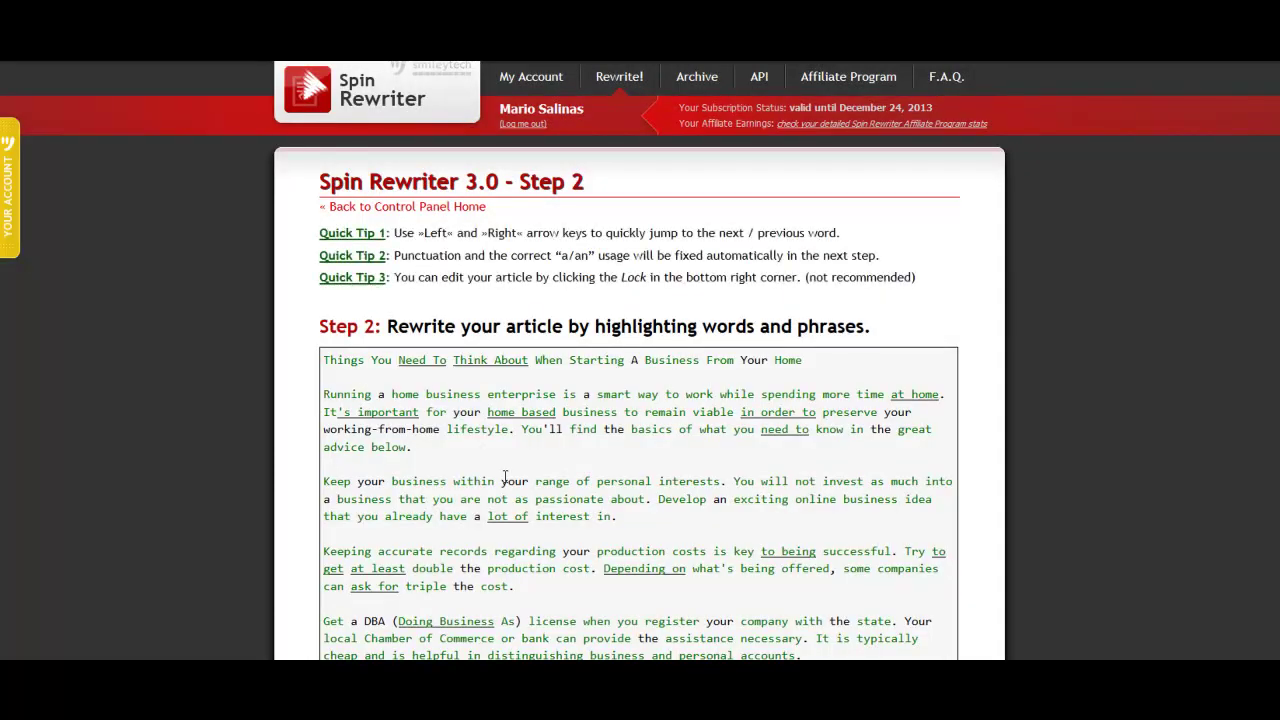
Add the synonyms Factors, Details, Facts and Important things to the word "Things" in the article title.
scroll(547, 470, down, 2)
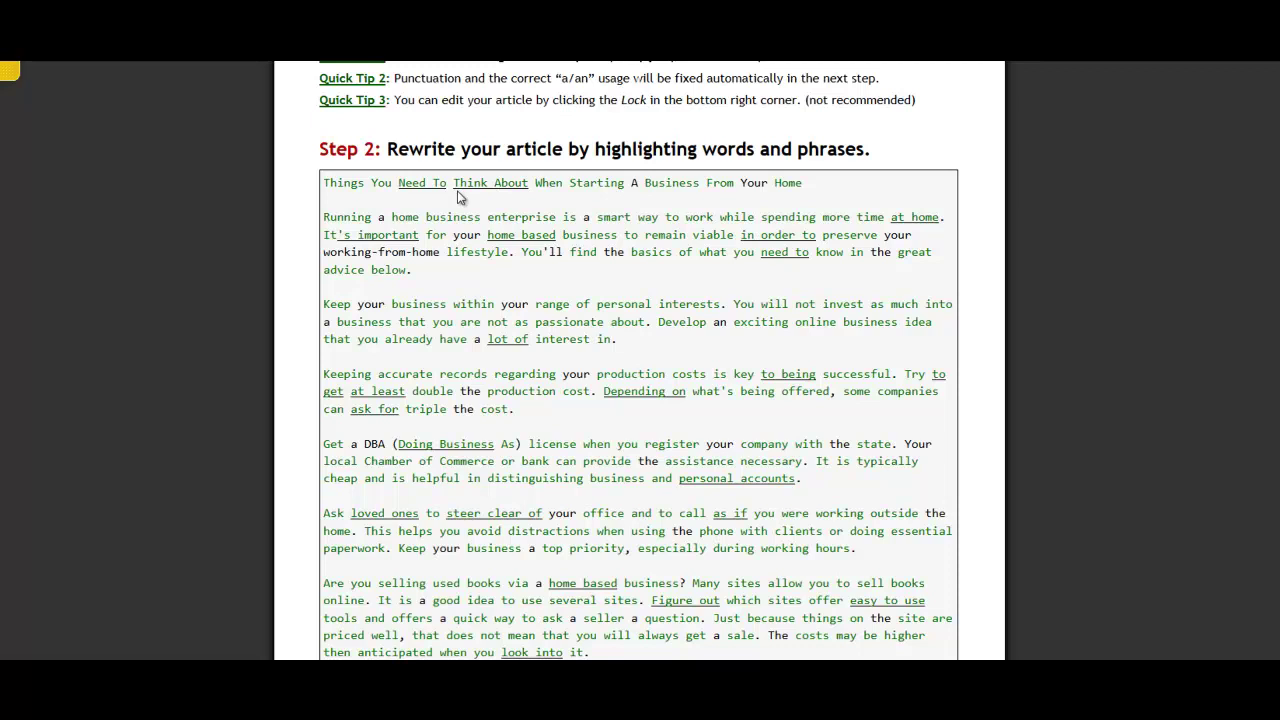
double_click(340, 183)
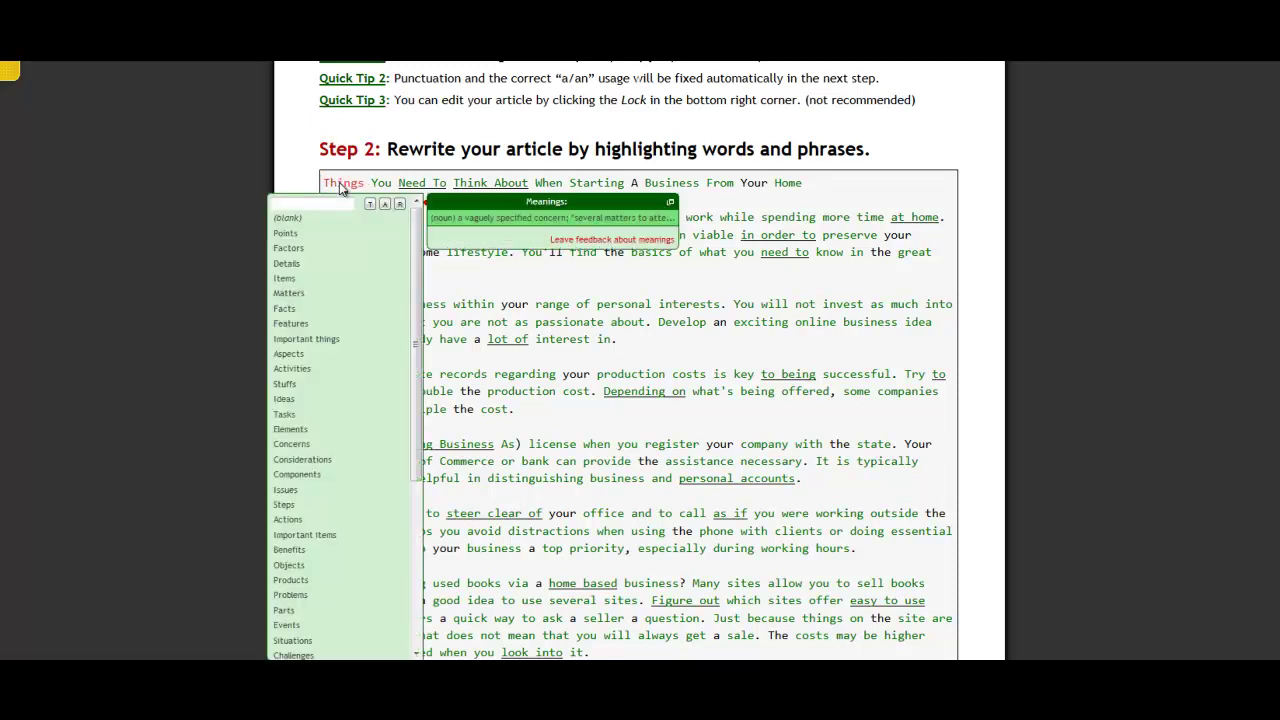
scroll(342, 194, down, 1)
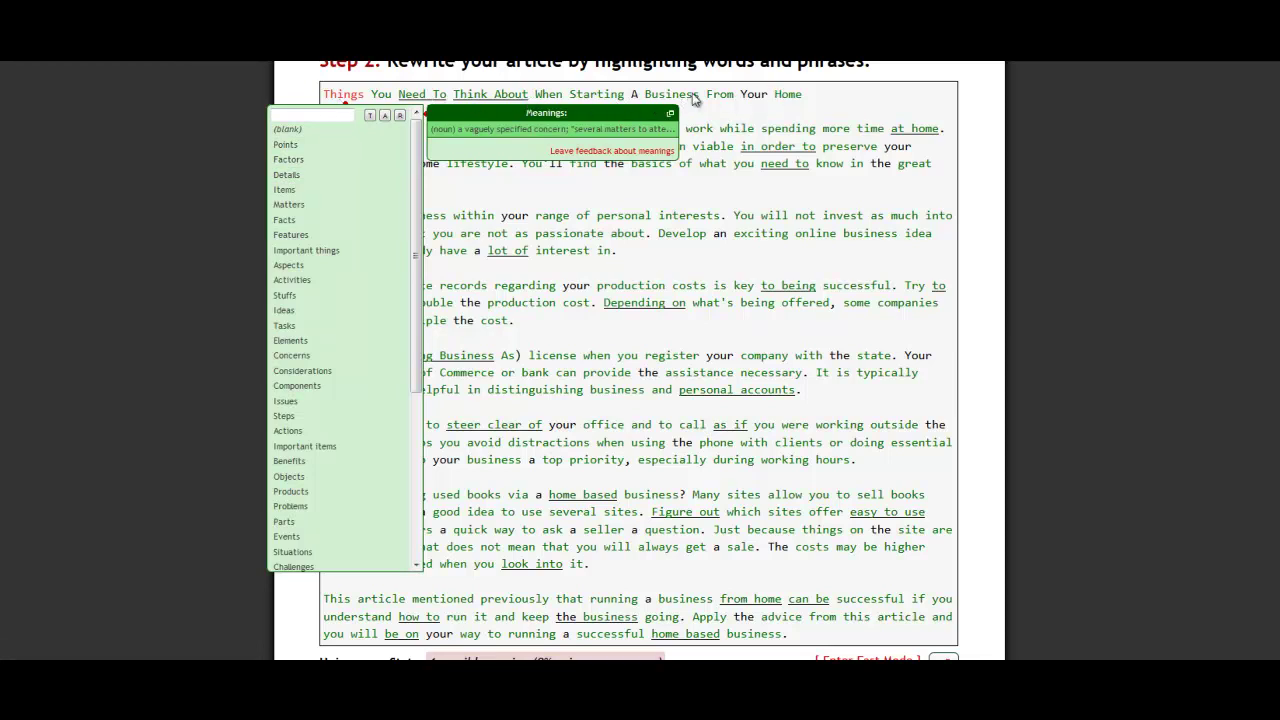
click(295, 160)
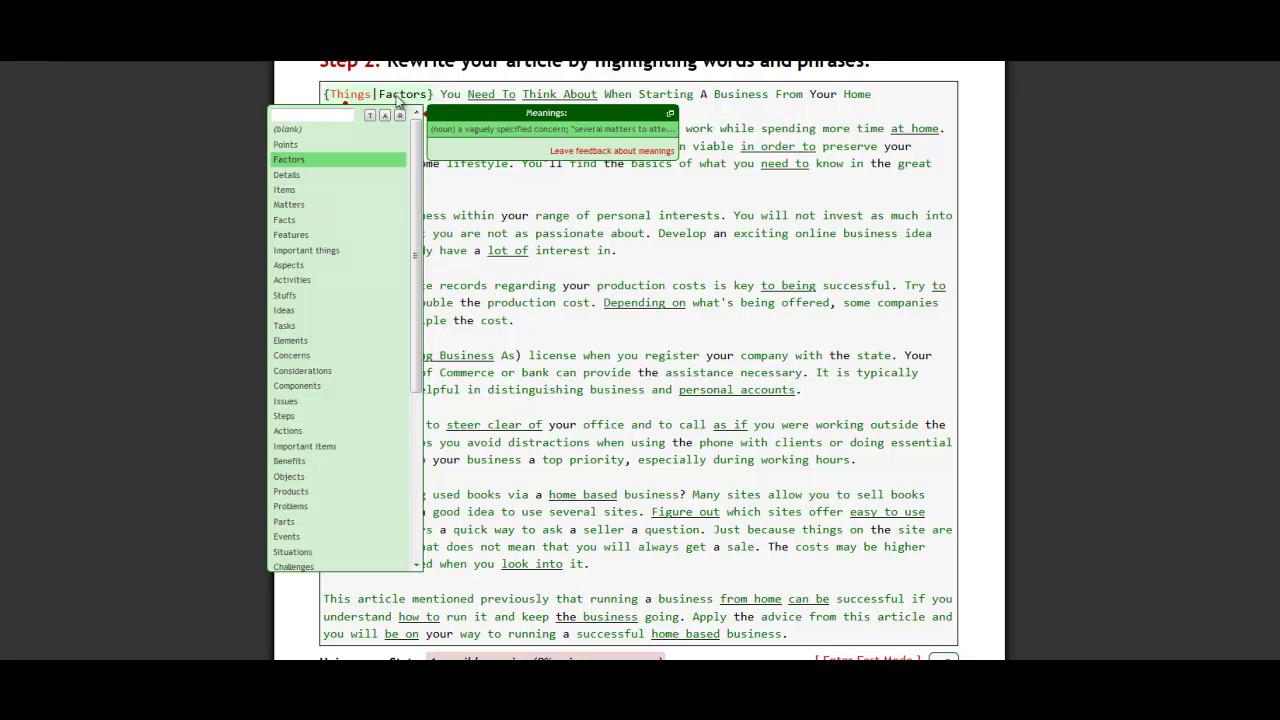
click(285, 175)
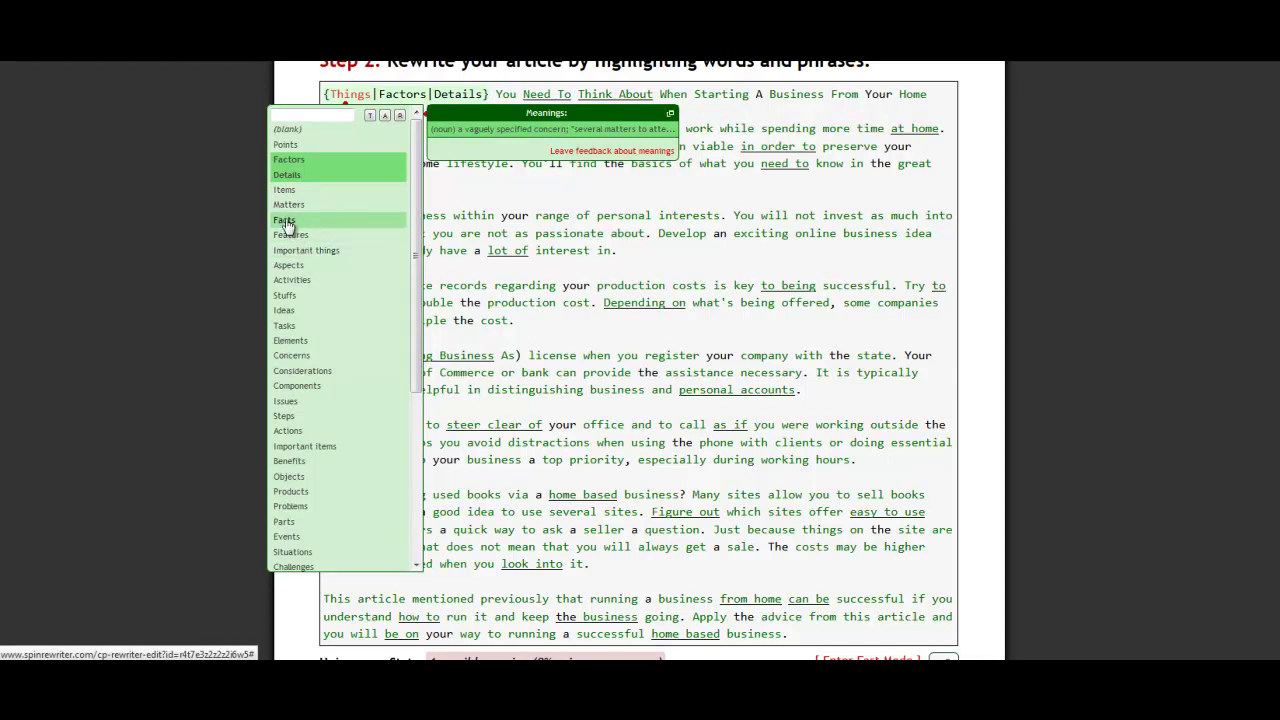
click(286, 221)
click(322, 251)
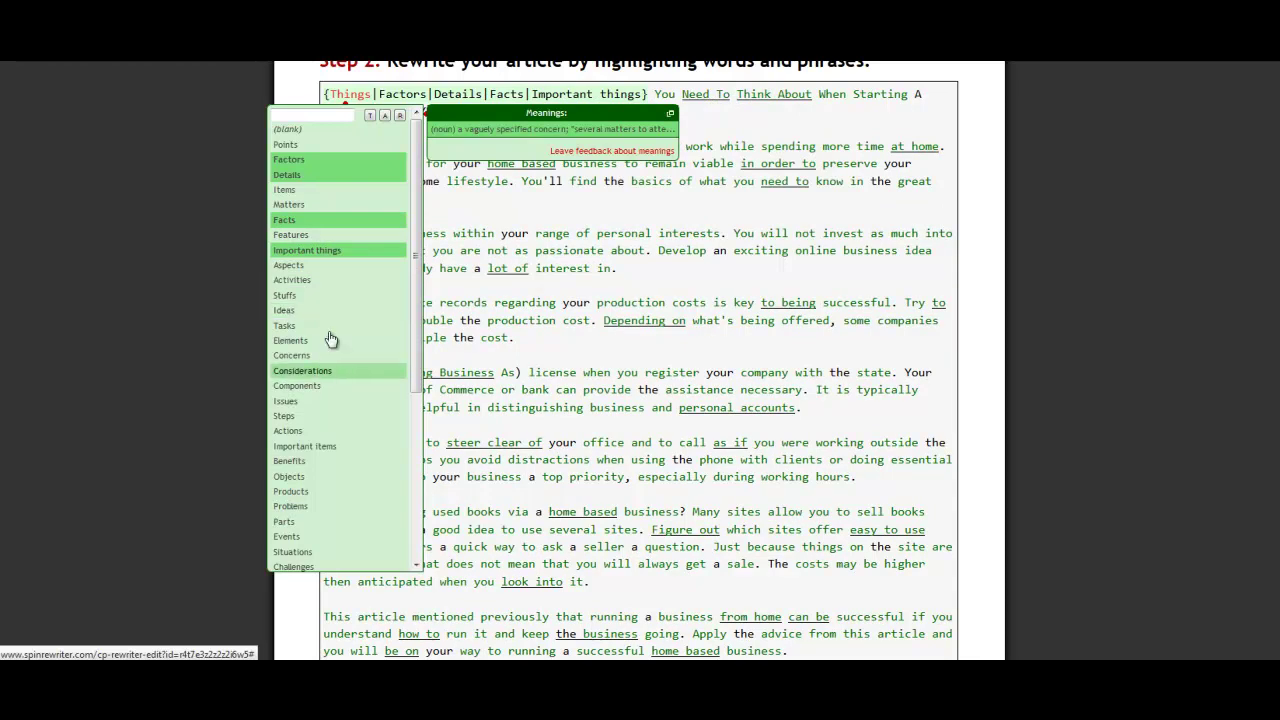
scroll(334, 346, down, 2)
scroll(336, 346, up, 3)
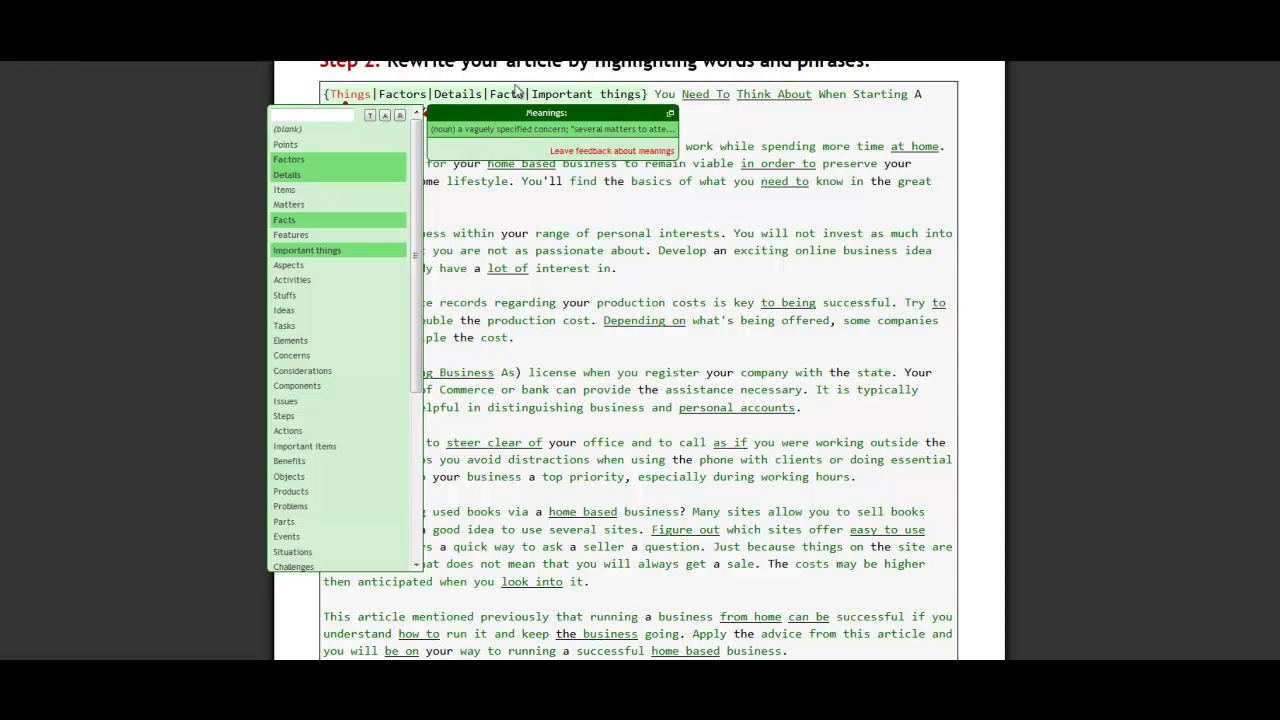
click(757, 127)
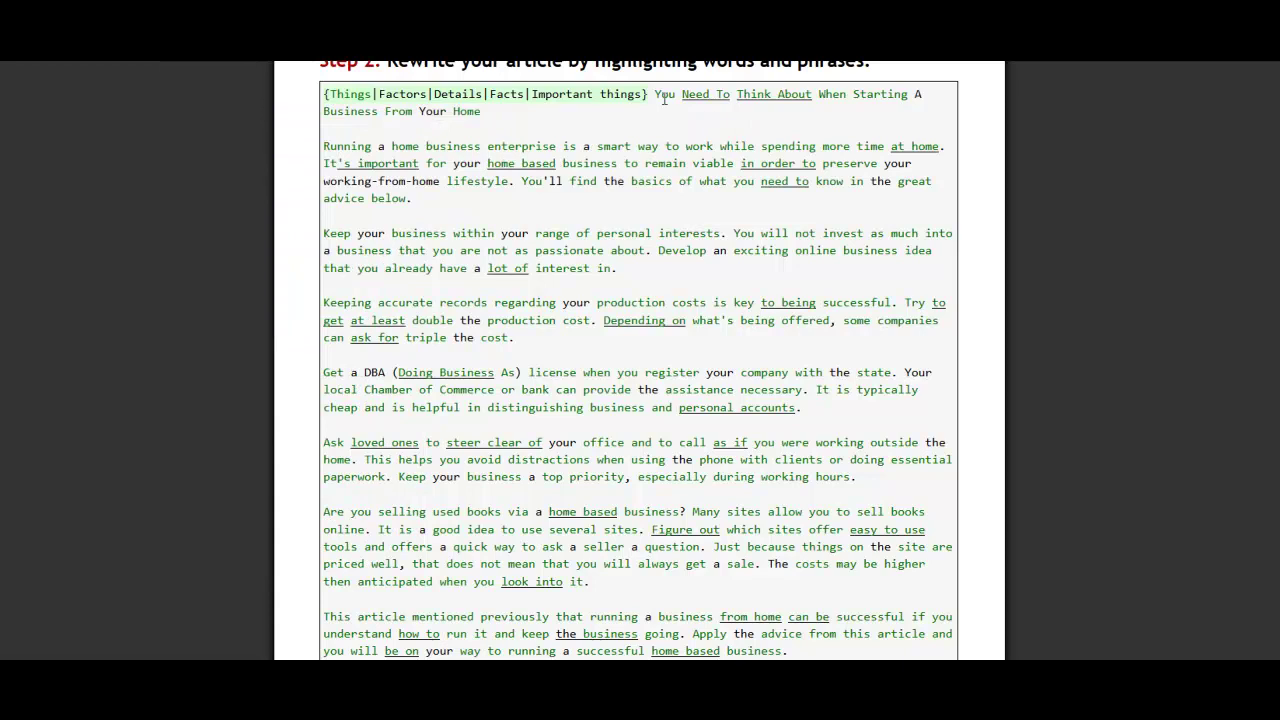
Add the synonym Anyone to the word "You" in the article title.
click(667, 94)
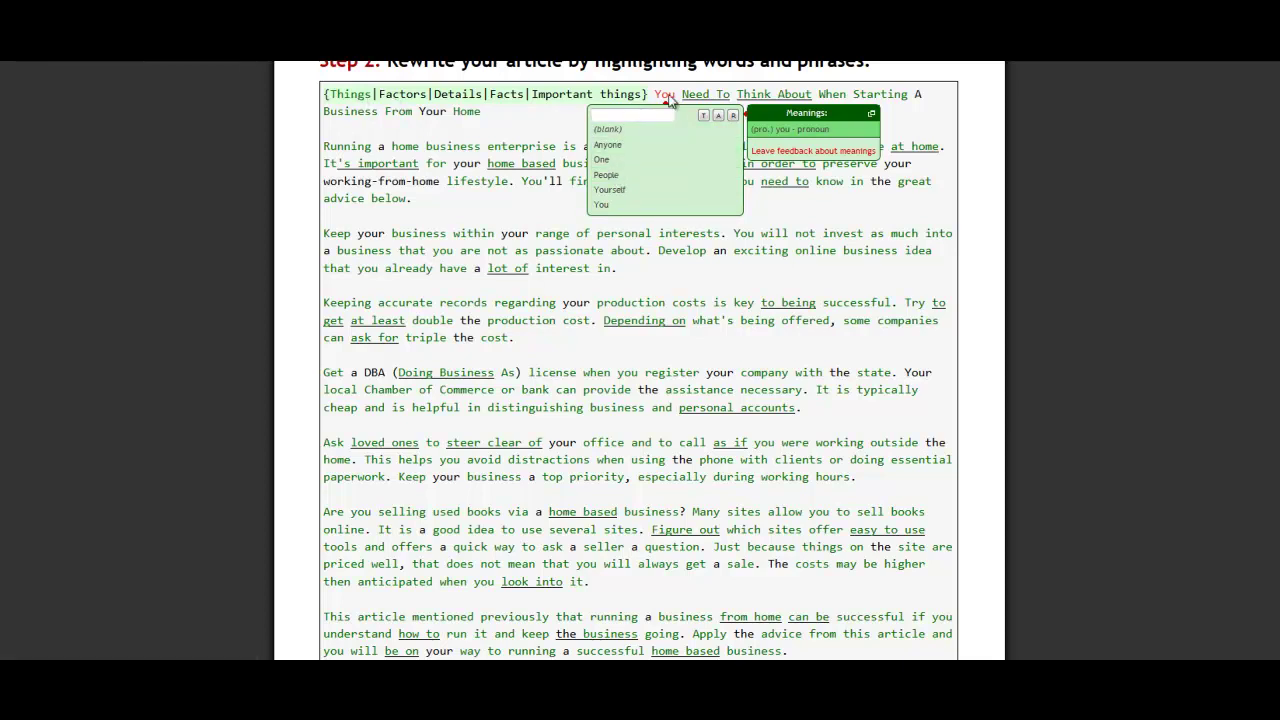
click(633, 148)
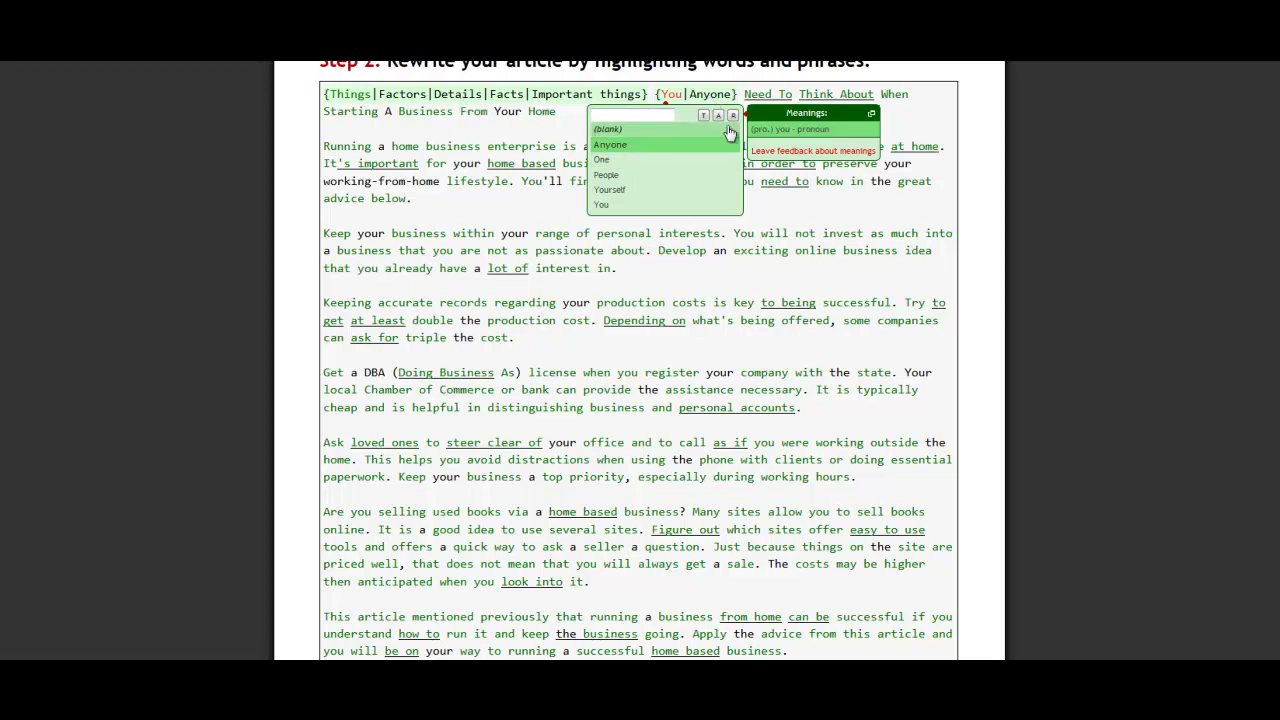
click(503, 188)
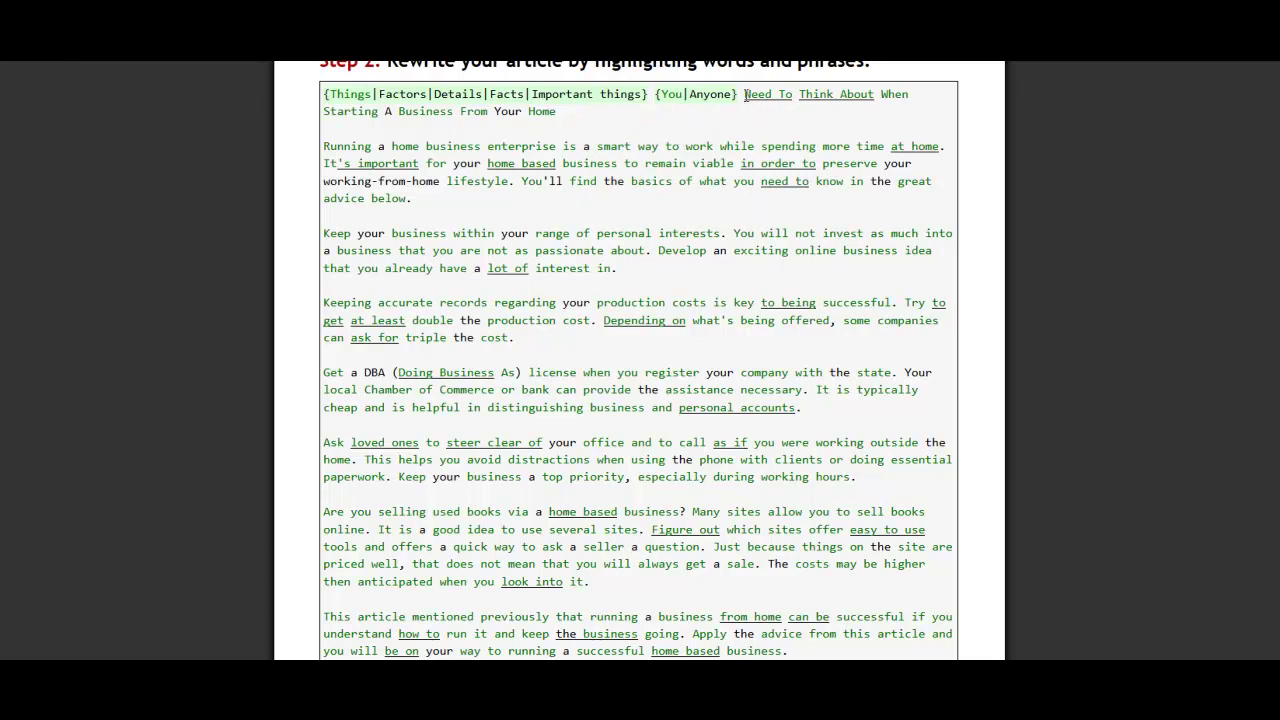
Add the synonyms Must, Ought to, Will need to and Will want to to the phrase "Need To" in the article title.
drag(755, 94, 768, 94)
drag(792, 94, 792, 96)
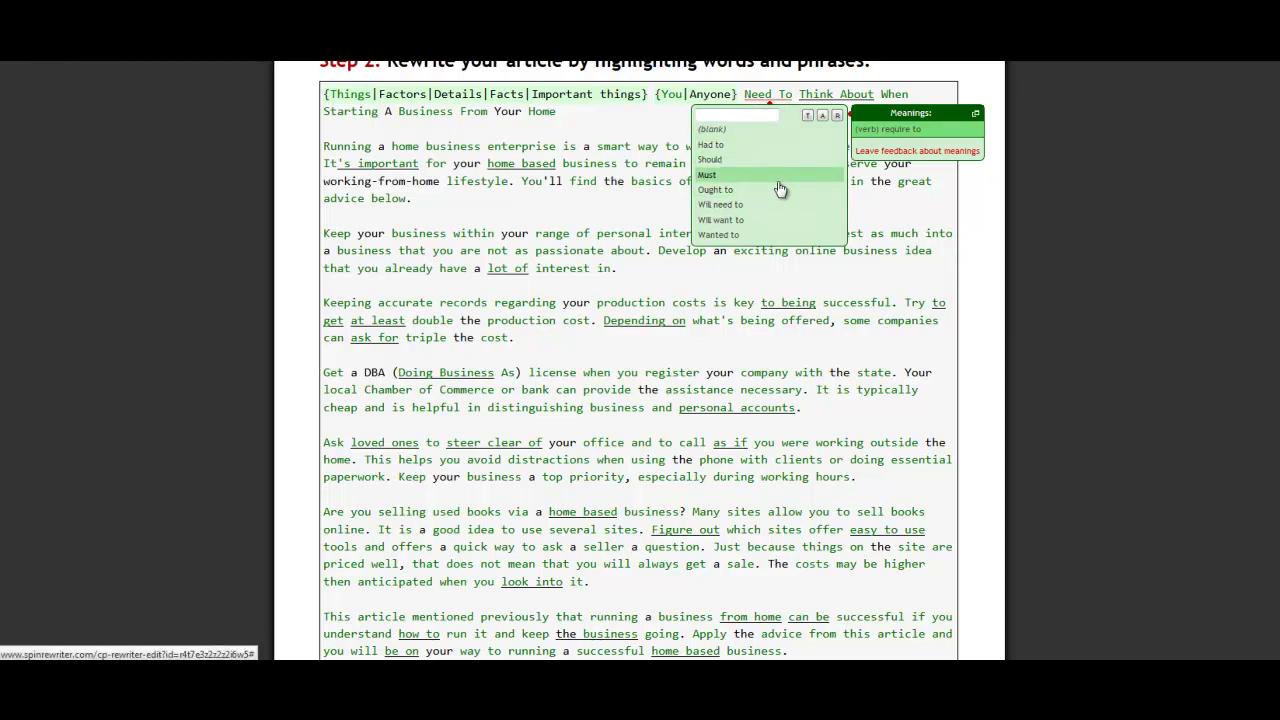
click(718, 175)
click(716, 190)
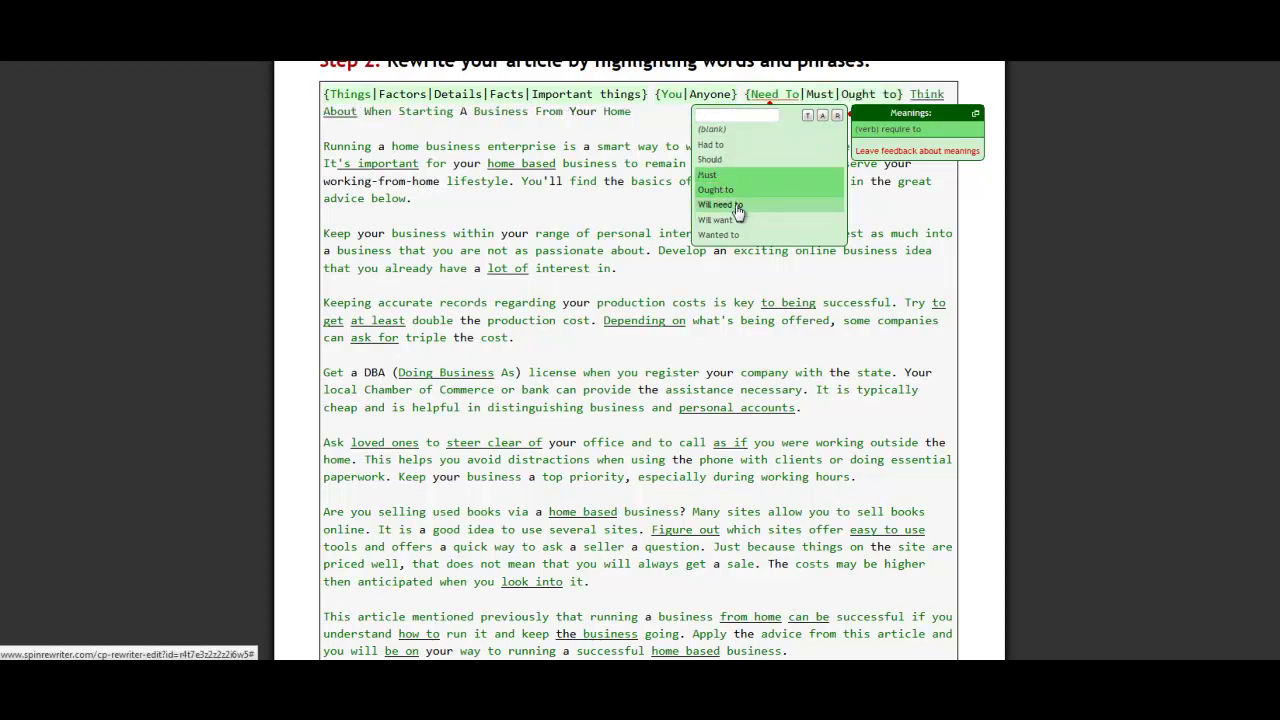
click(737, 205)
click(740, 220)
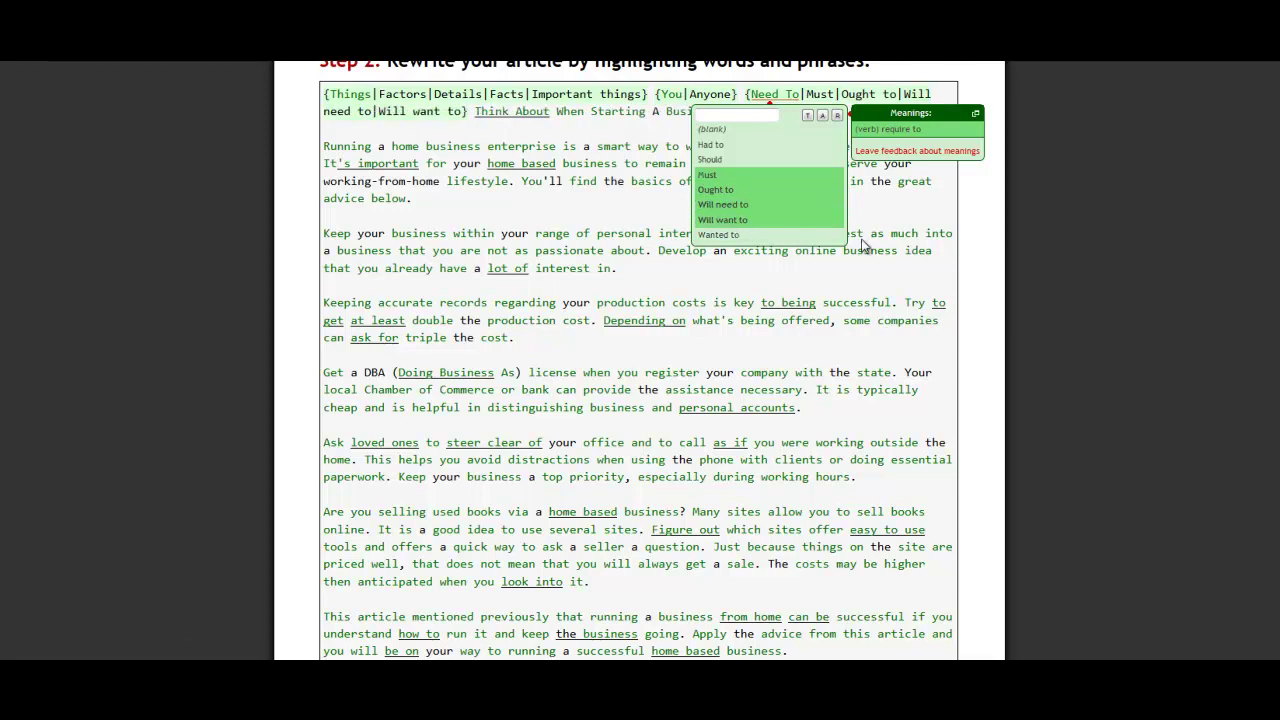
click(669, 134)
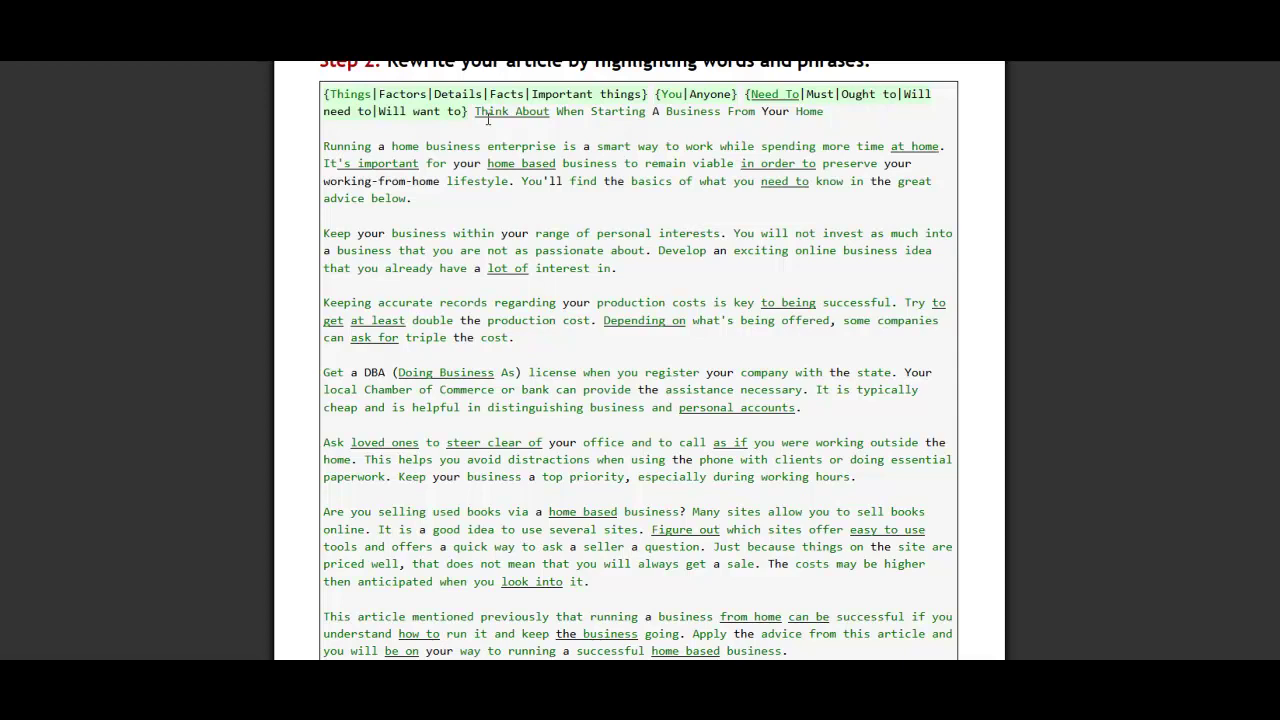
Add the synonyms Consider and Take into account to the phrase "Think About" in the article title.
scroll(488, 120, up, 1)
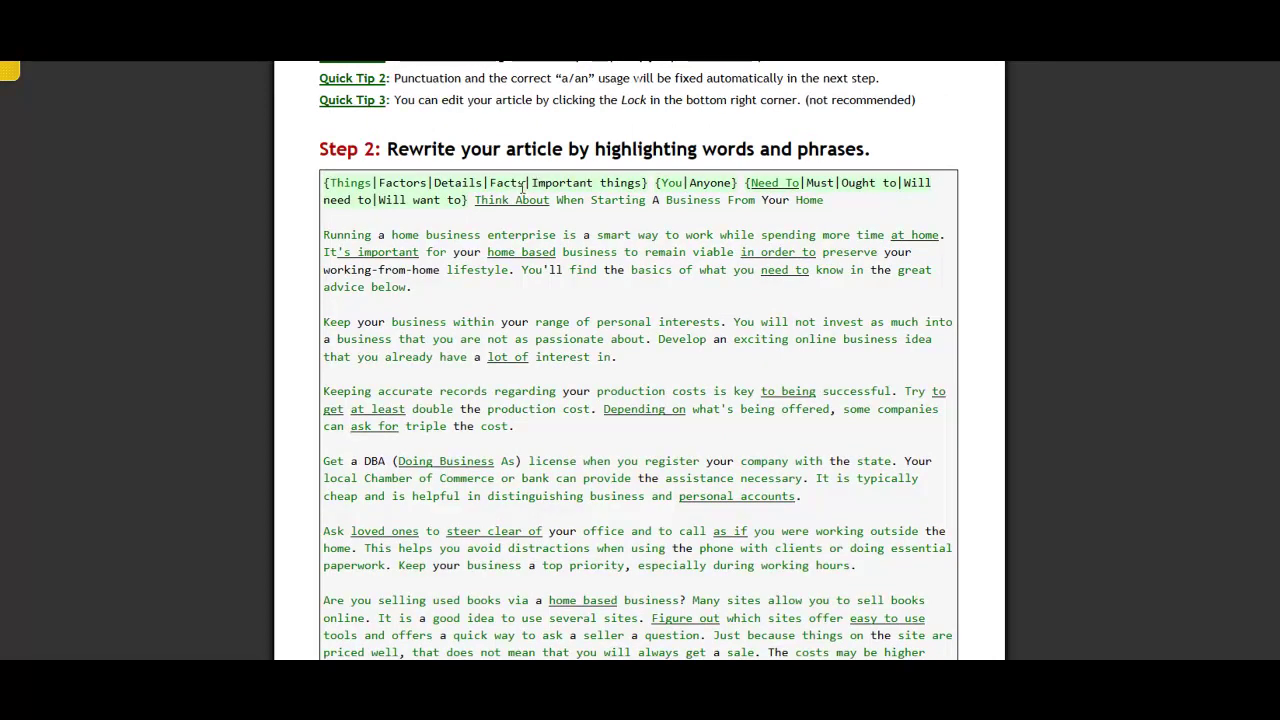
drag(474, 199, 552, 202)
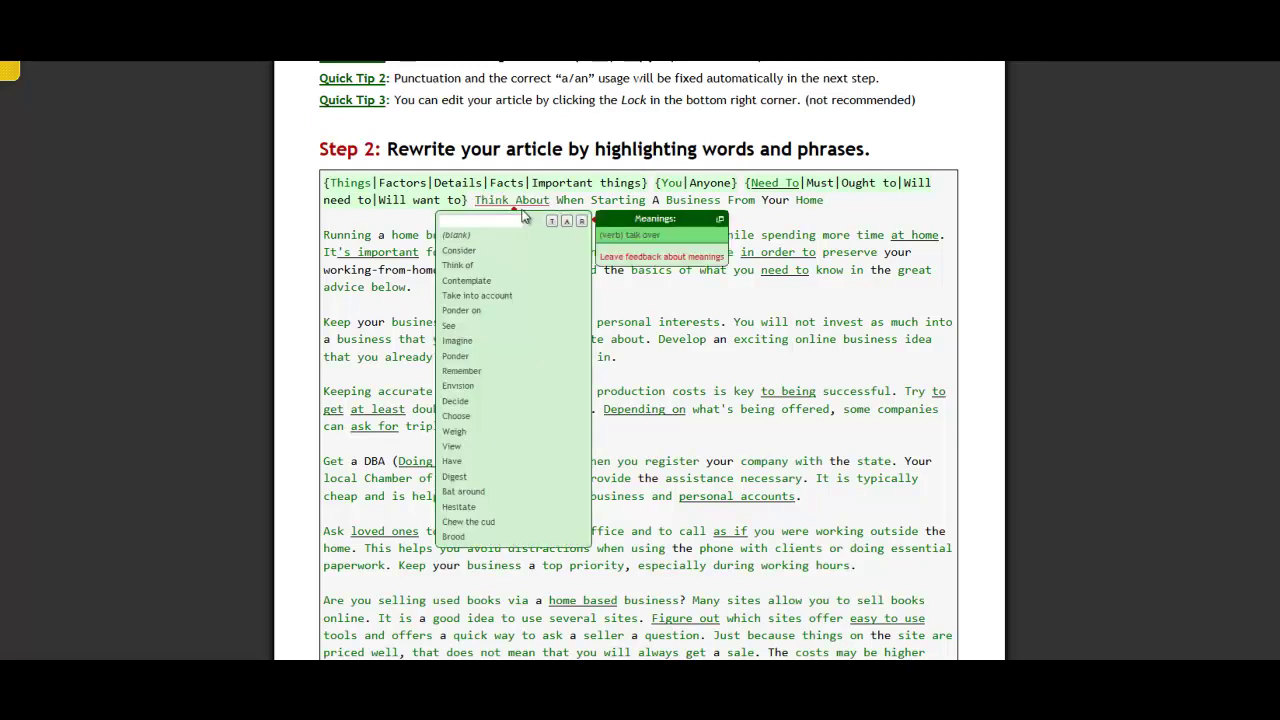
click(462, 255)
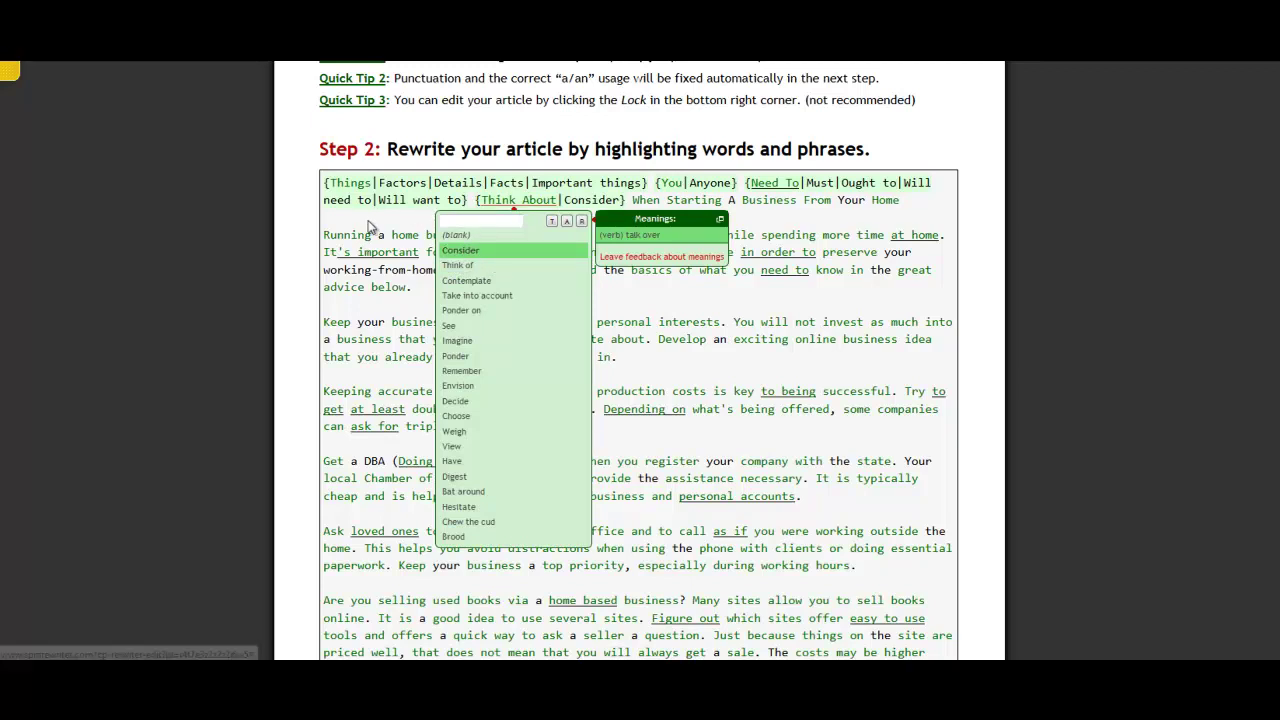
click(505, 298)
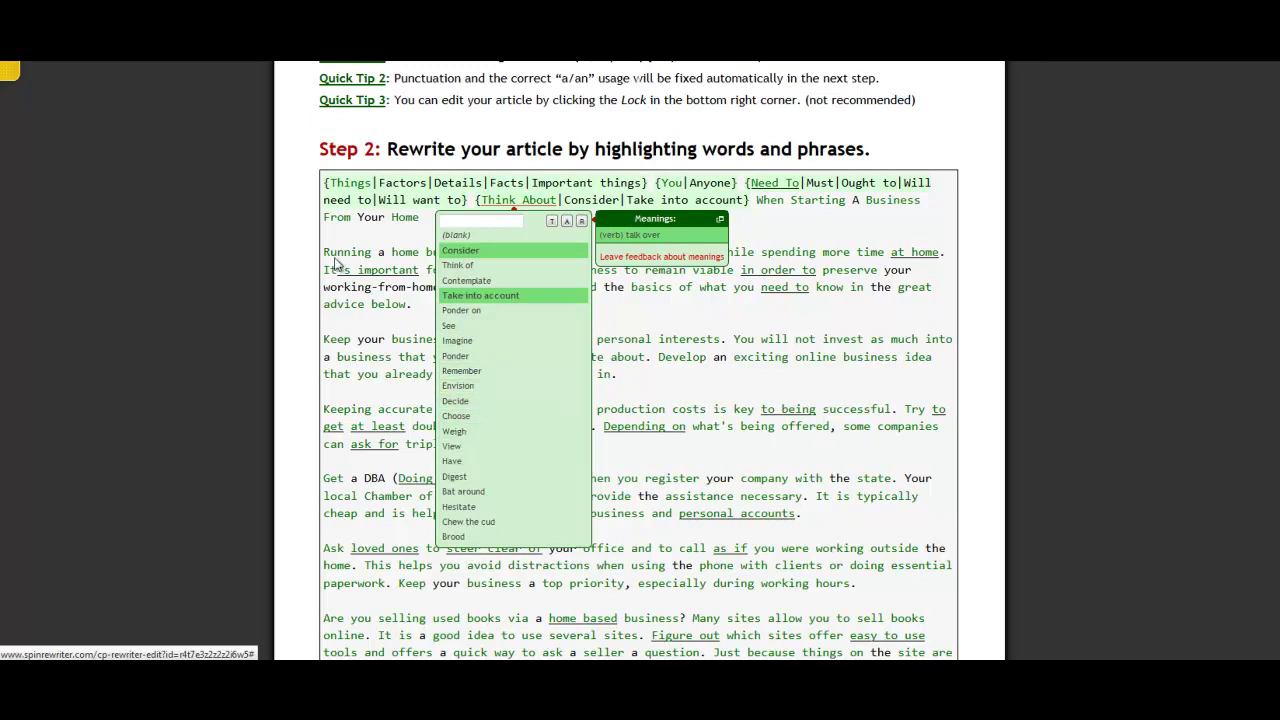
click(367, 245)
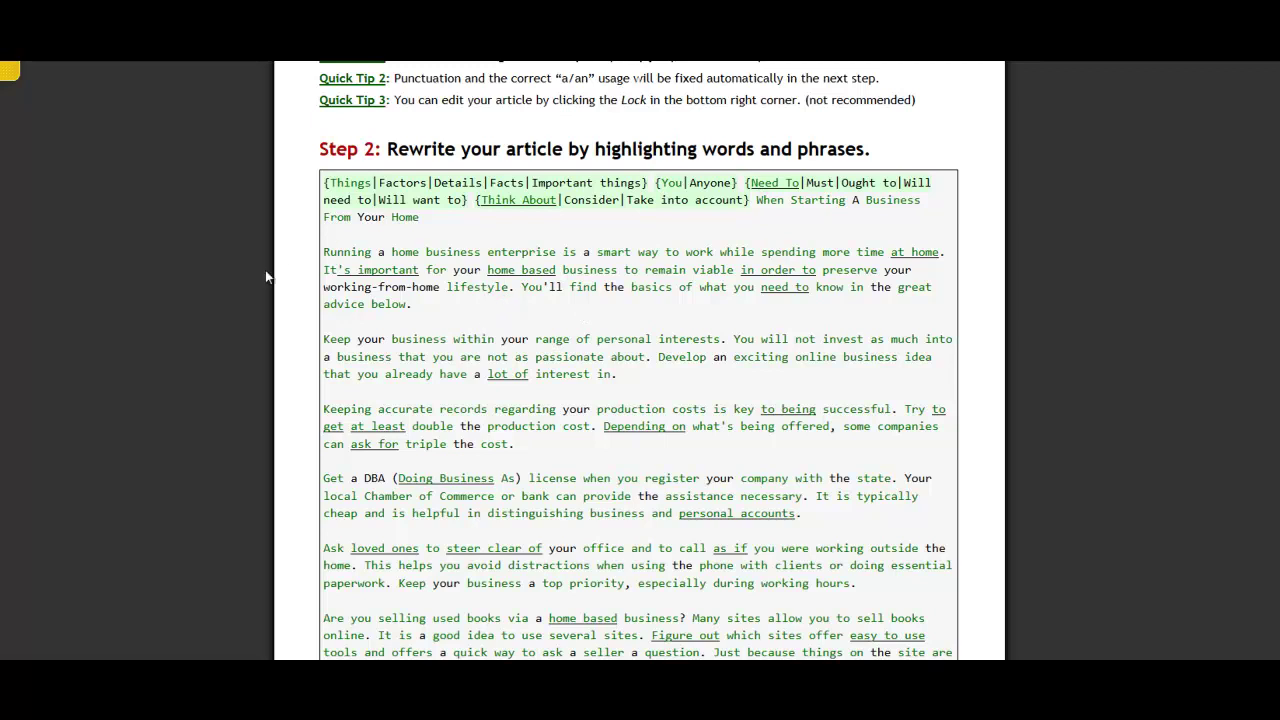
Add the synonyms Operating and Managing to the word "Running" that opens the first paragraph.
double_click(337, 254)
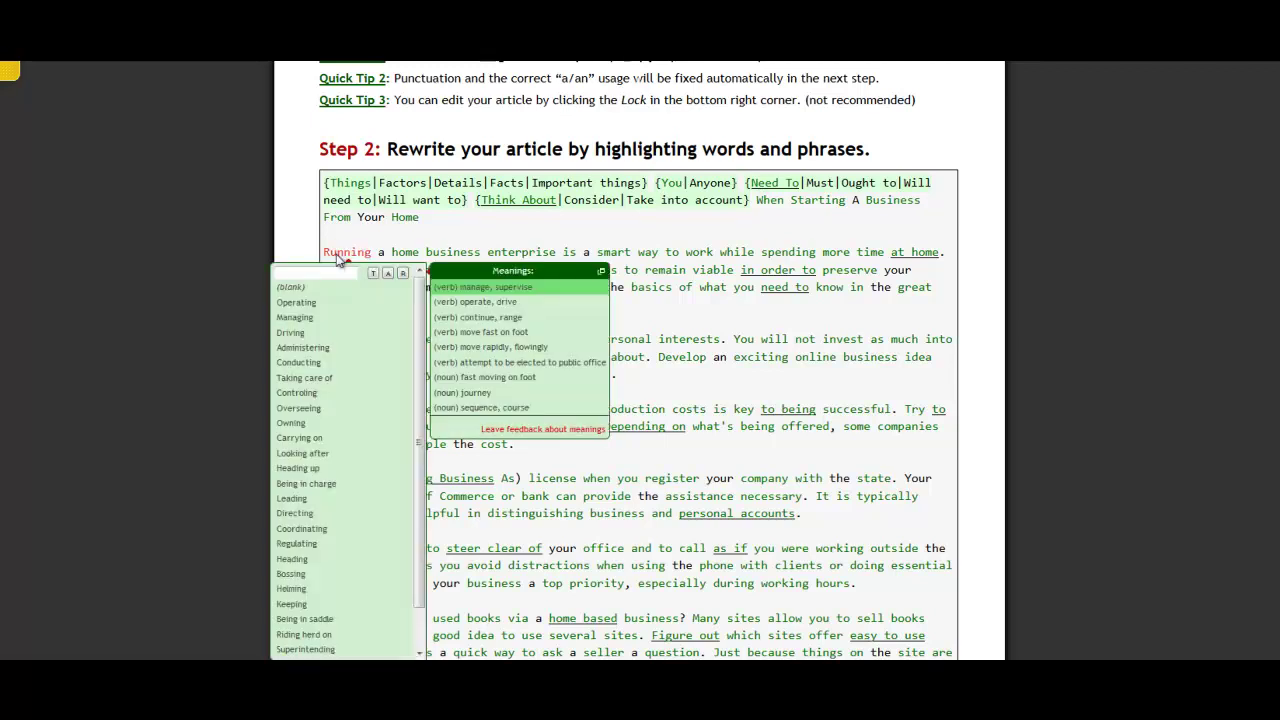
click(312, 304)
click(318, 318)
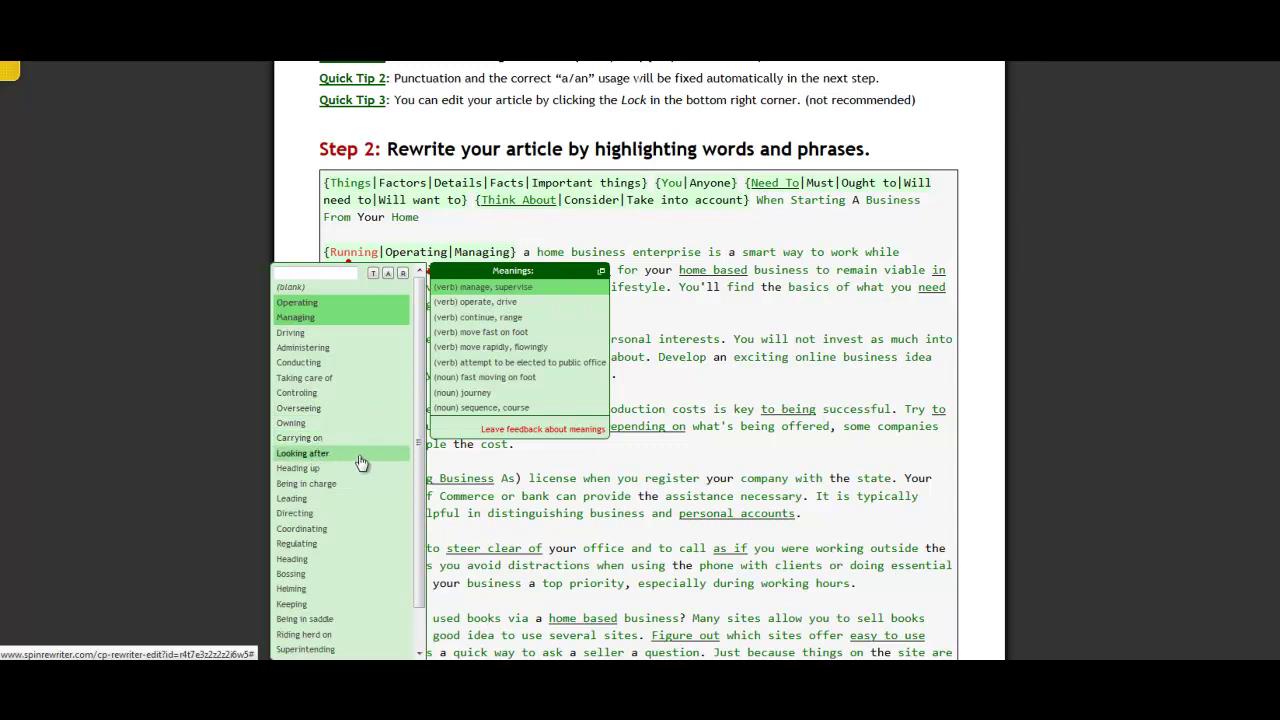
click(293, 240)
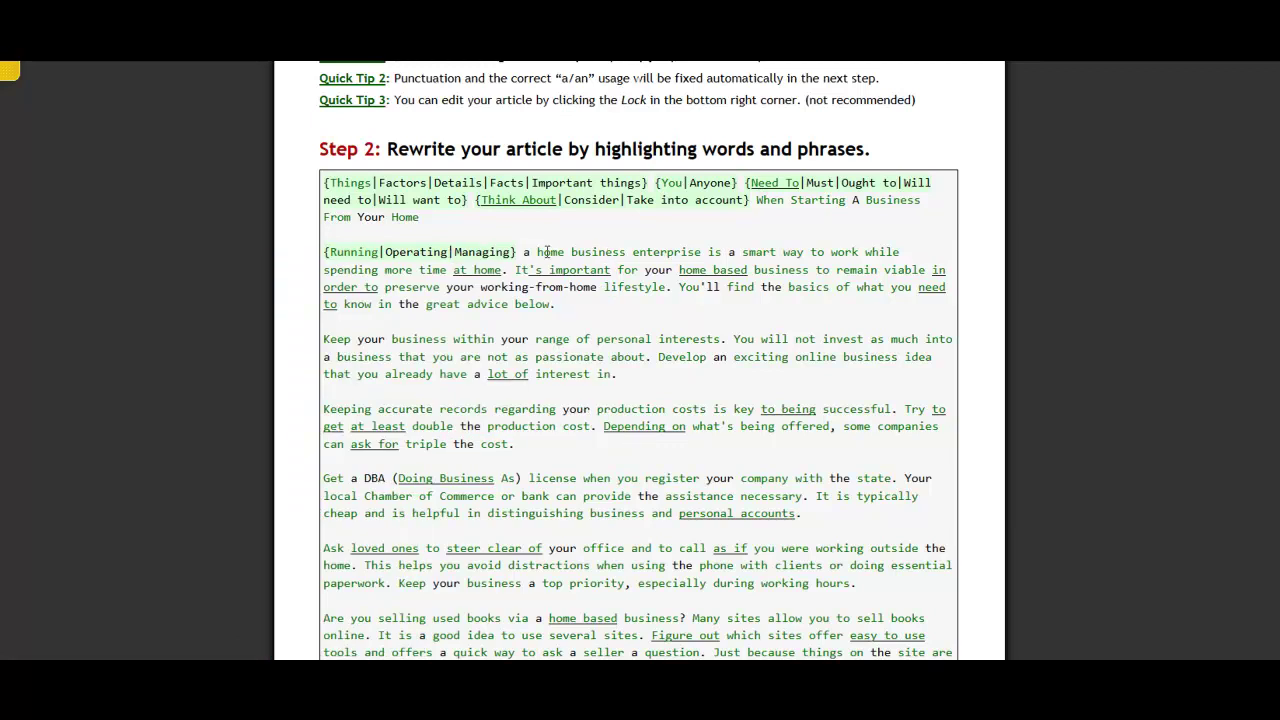
Add the synonyms business venture and business organization to the word "business" in the first sentence of the first paragraph.
double_click(548, 256)
mouse_move(599, 258)
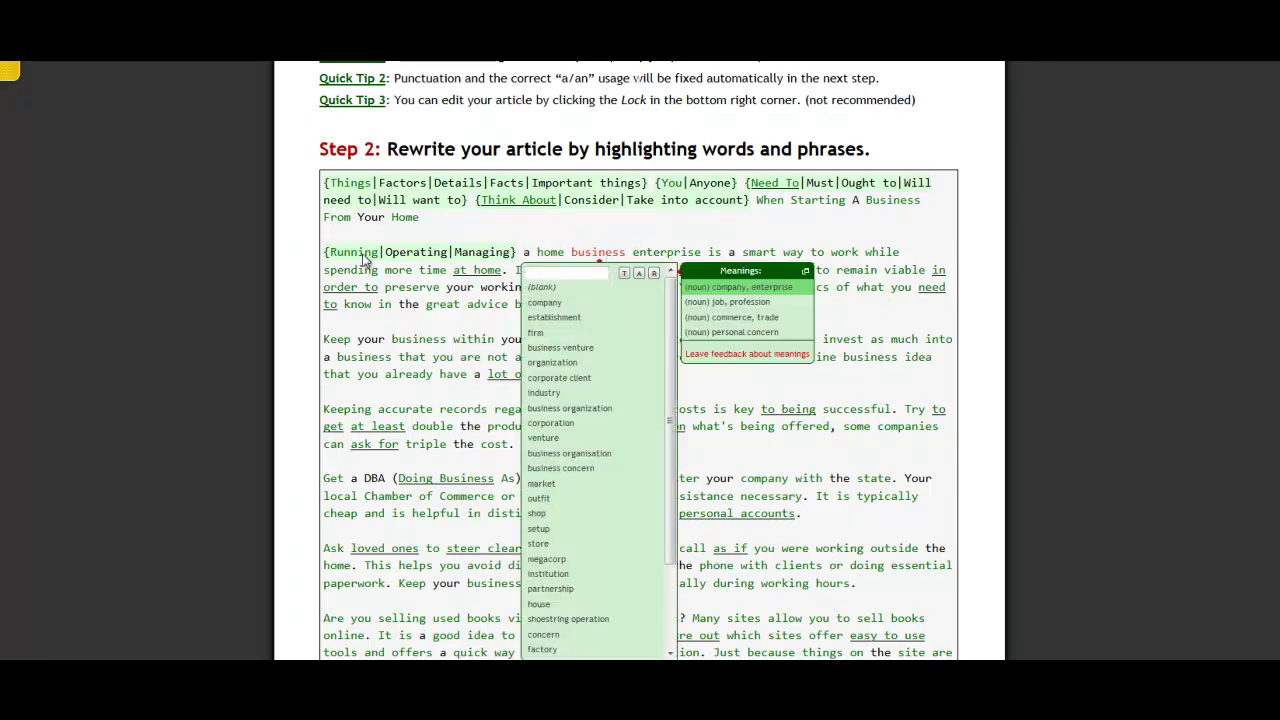
click(573, 350)
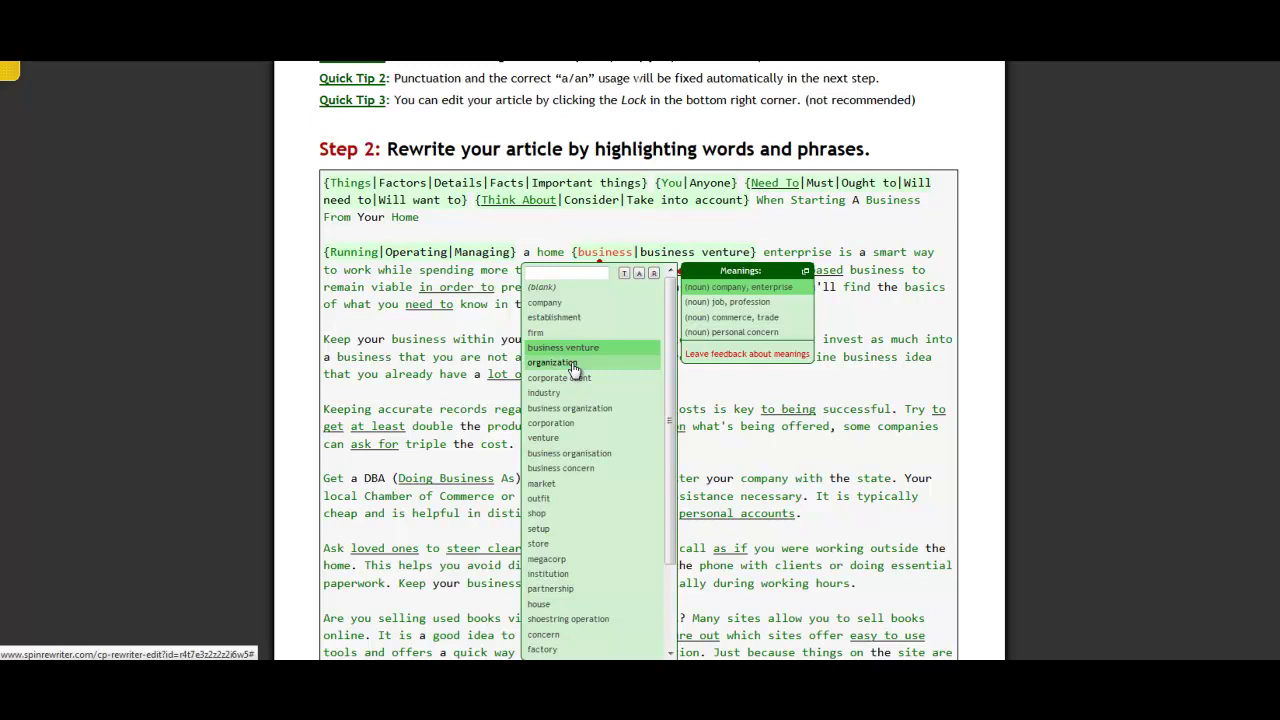
click(607, 418)
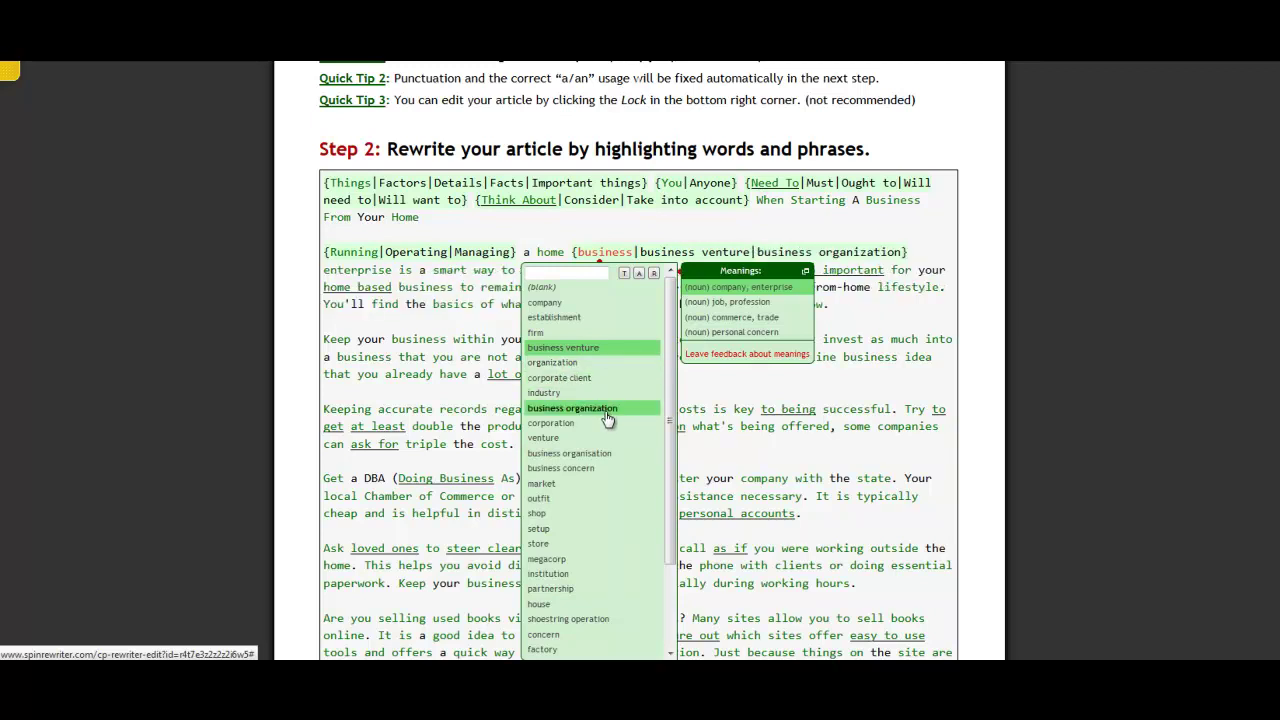